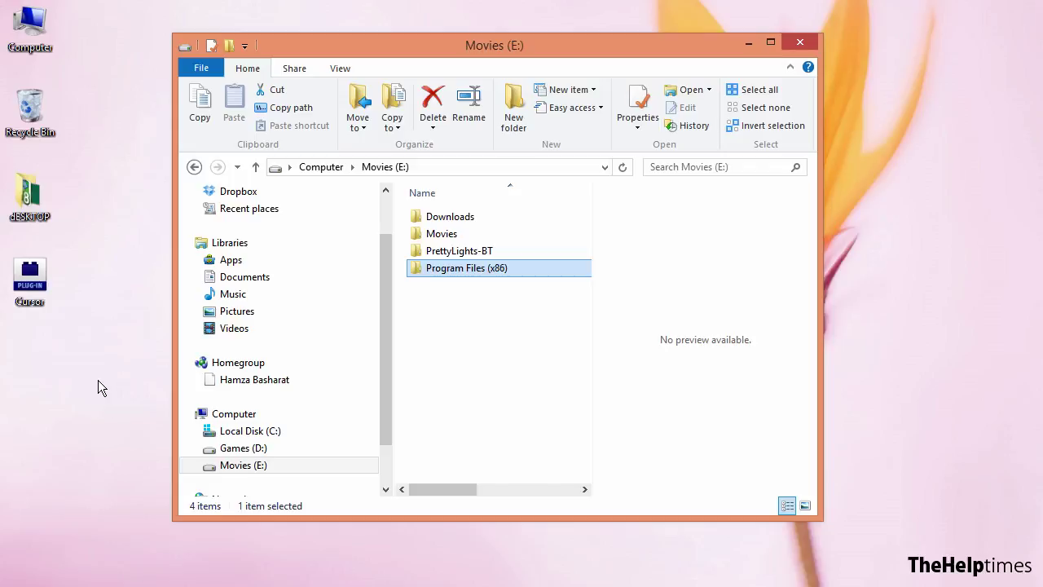
Navigate through Program Files (x86) > Adobe > Adobe Photoshop CS6 into the Plug-ins folder
double_click(470, 276)
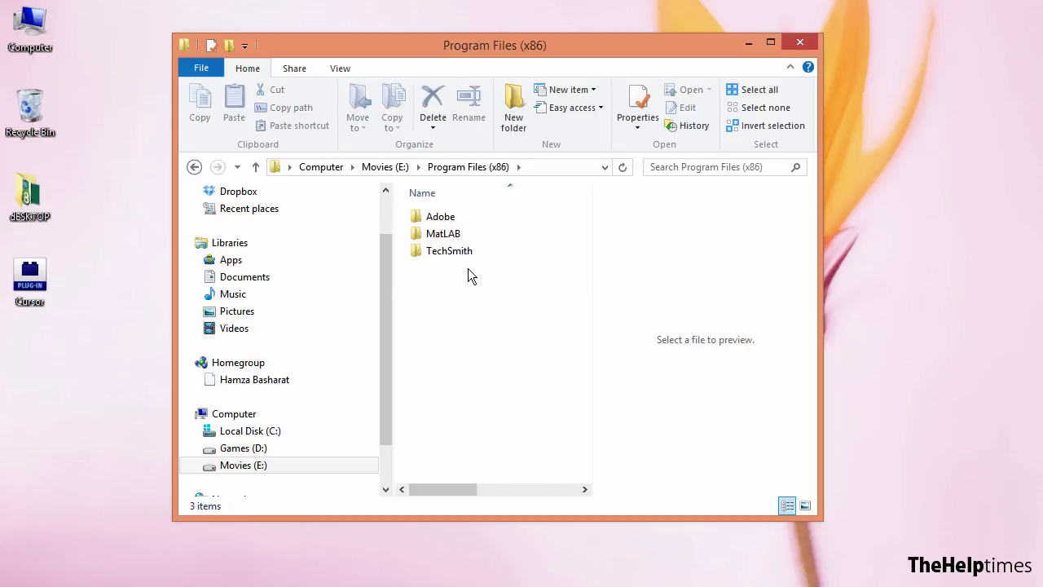
double_click(461, 219)
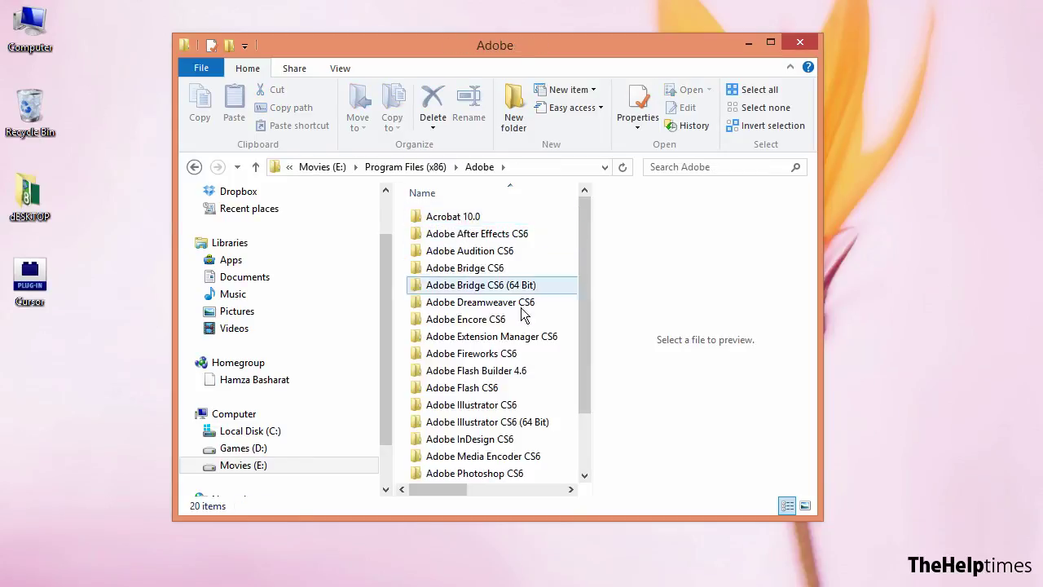
drag(581, 295, 593, 346)
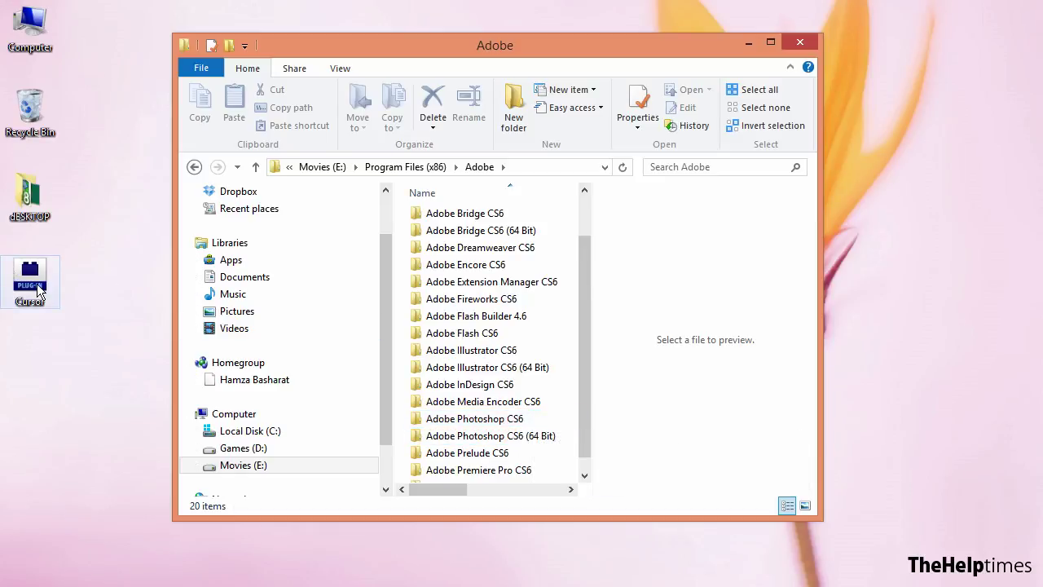
double_click(536, 418)
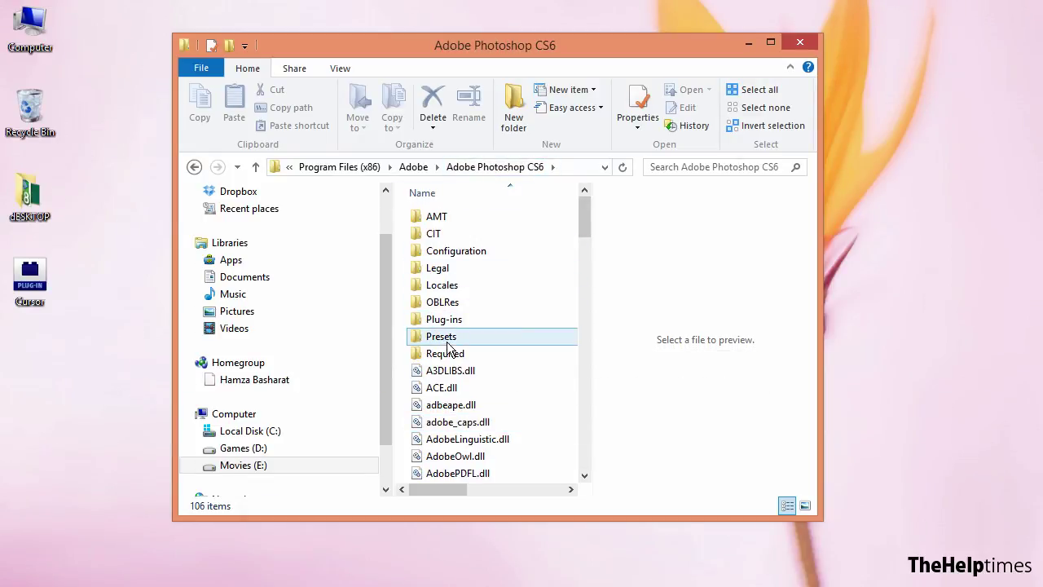
double_click(462, 322)
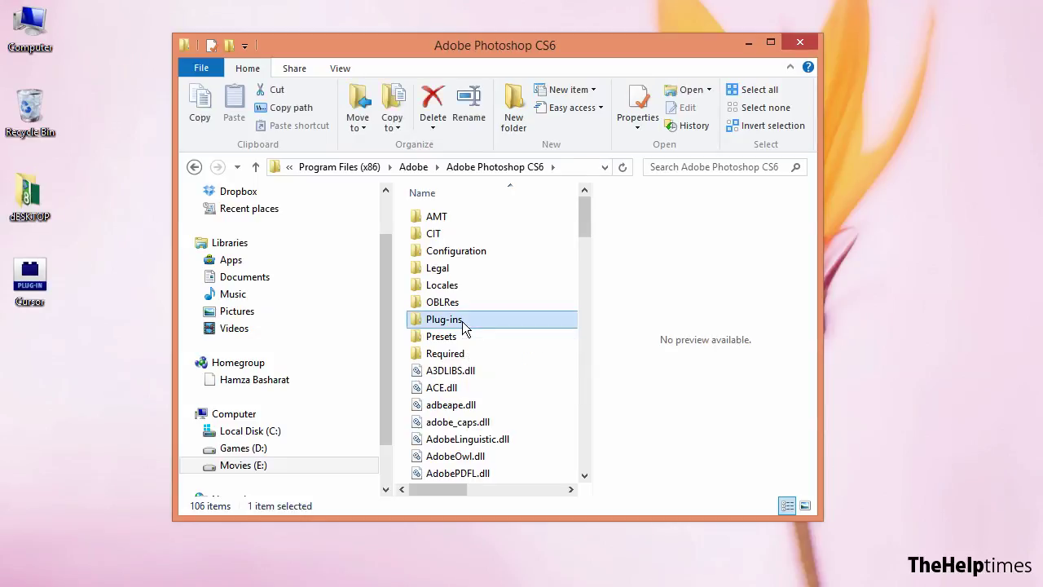
Copy the desktop Cursor plug-in file and paste it into the Plug-ins folder
right_click(34, 279)
click(103, 488)
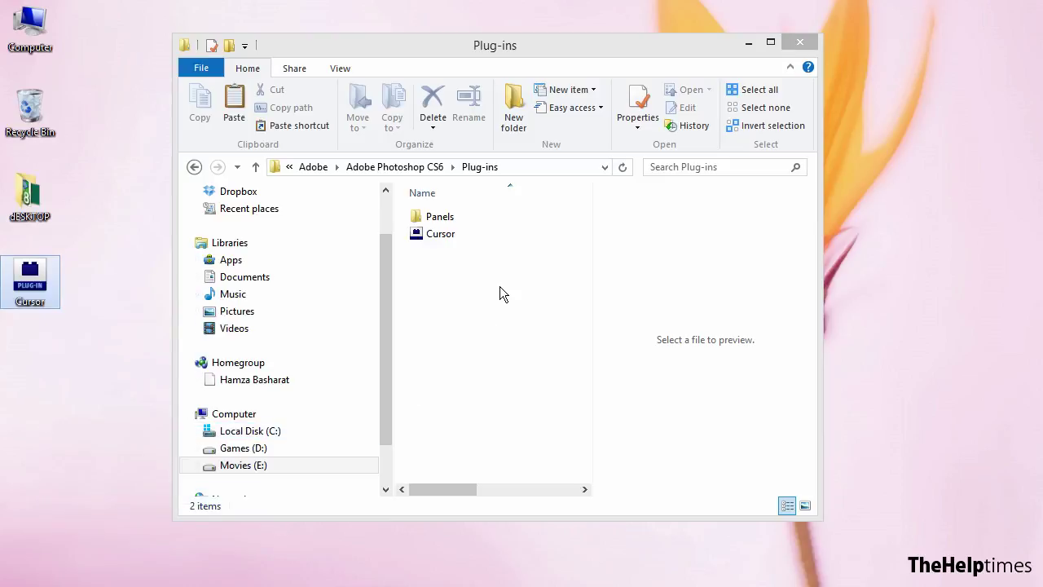
right_click(462, 306)
click(500, 417)
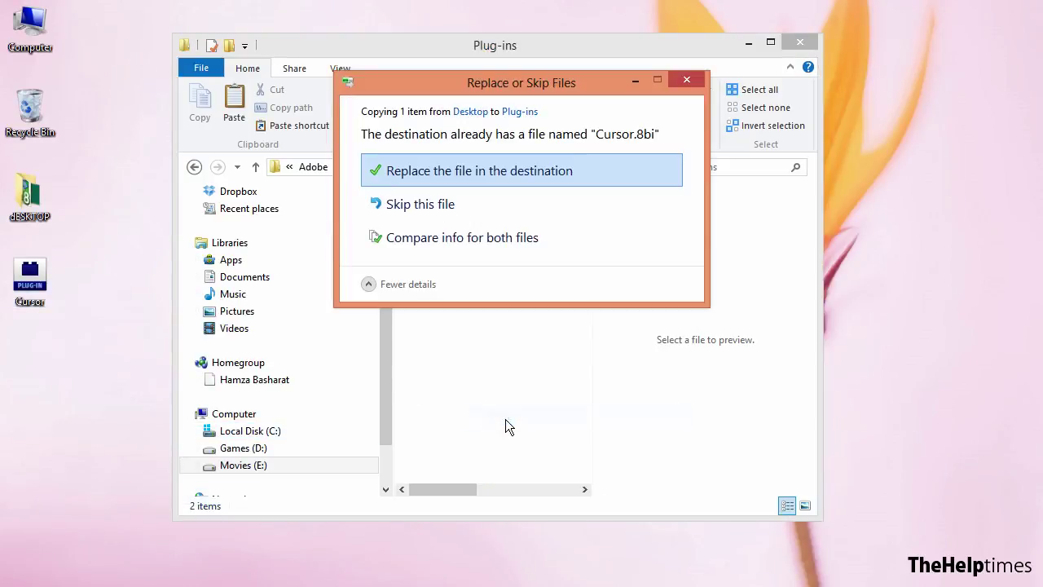
Choose to replace Cursor.8bi, cancel at the folder-in-use error, and minimize Explorer
click(460, 179)
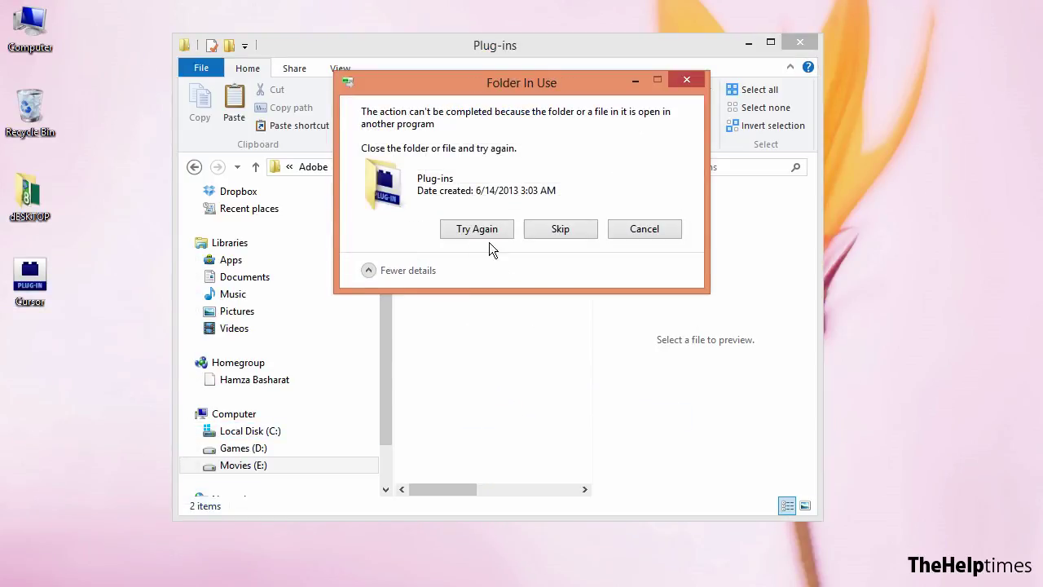
click(622, 230)
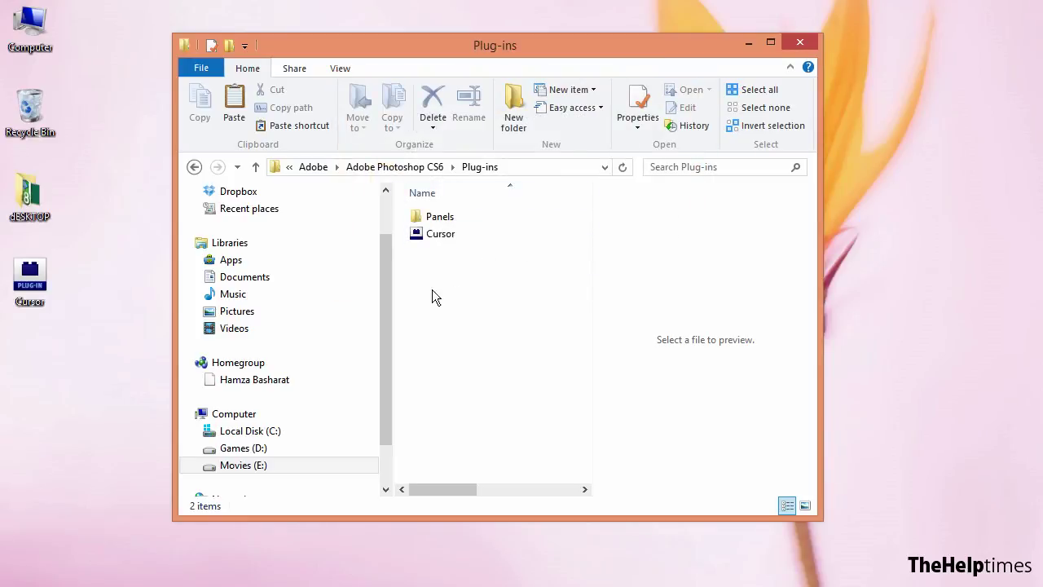
click(747, 42)
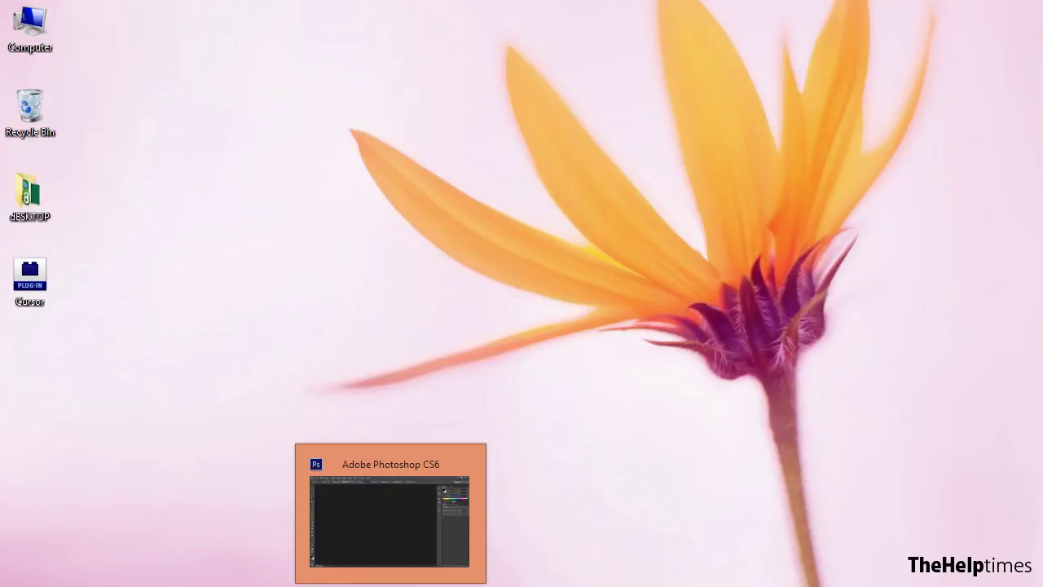
Restore Photoshop and create a new white 35 × 35 pixel document at 72 pixels/inch
click(405, 581)
click(44, 8)
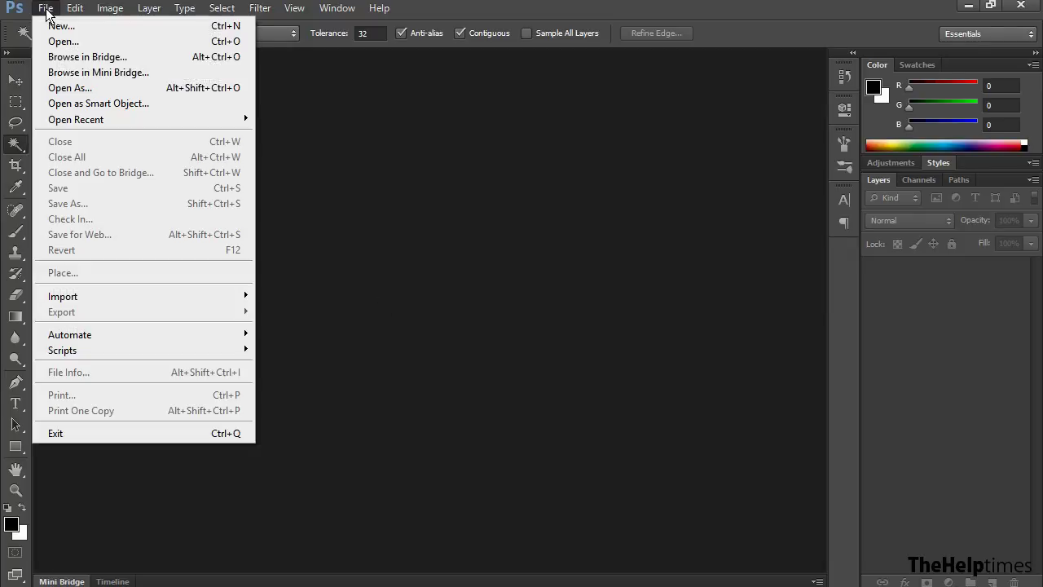
click(80, 28)
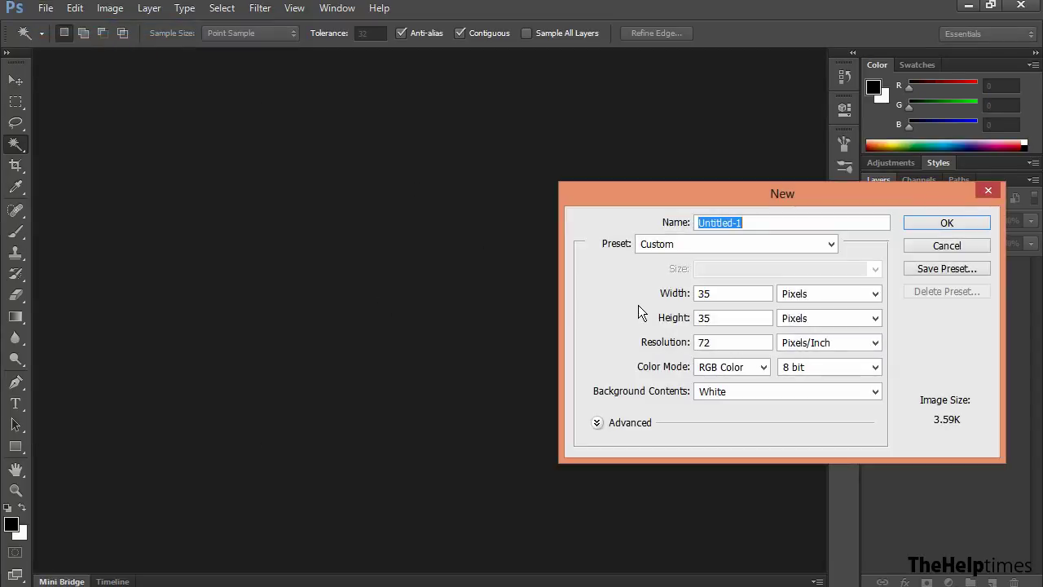
drag(707, 197, 419, 162)
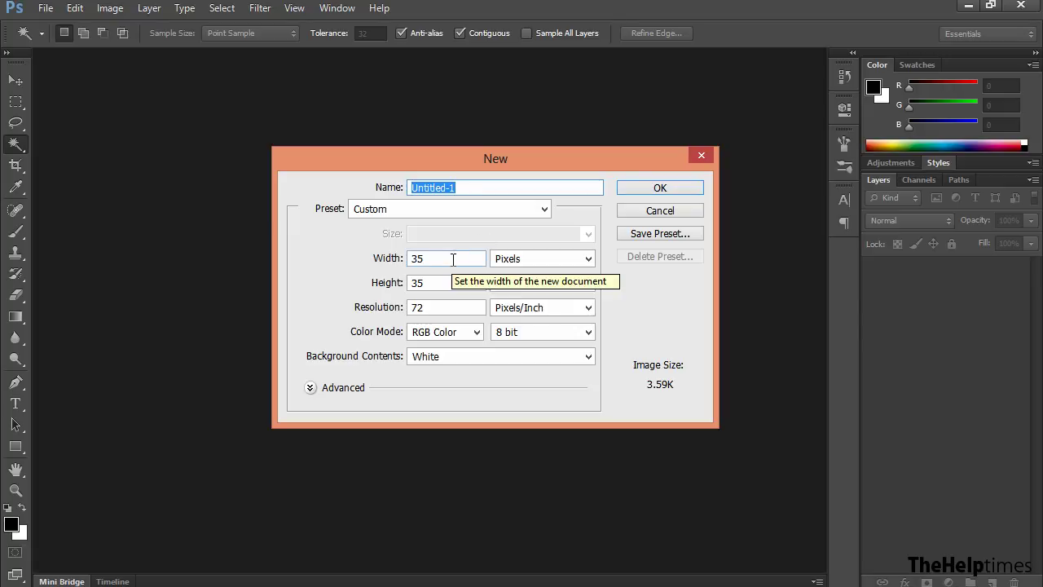
click(454, 260)
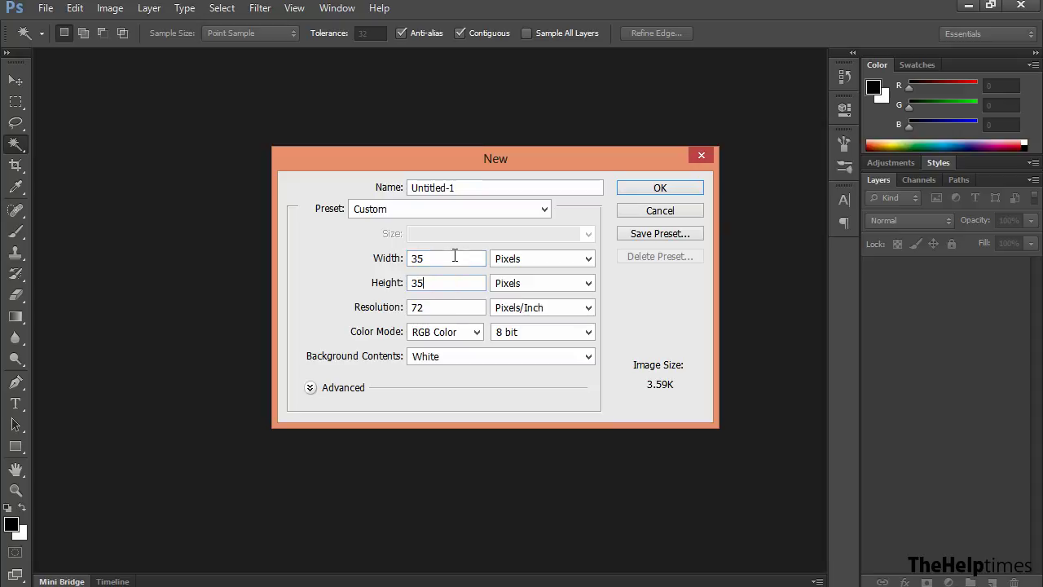
click(670, 188)
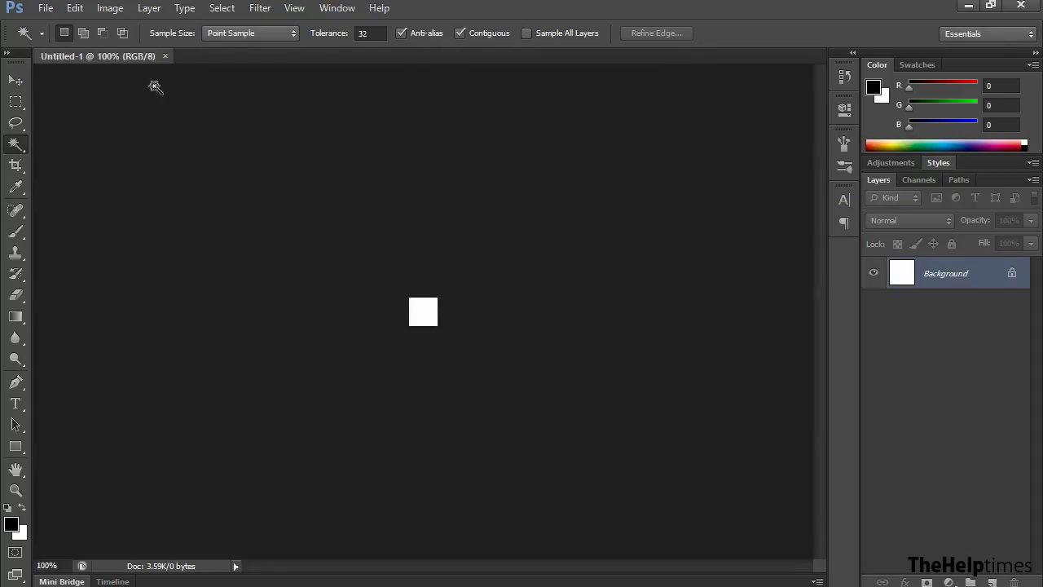
Open Hand-Simple.png from the Pictures > Image Library folder and pick the Move tool
click(46, 8)
click(65, 36)
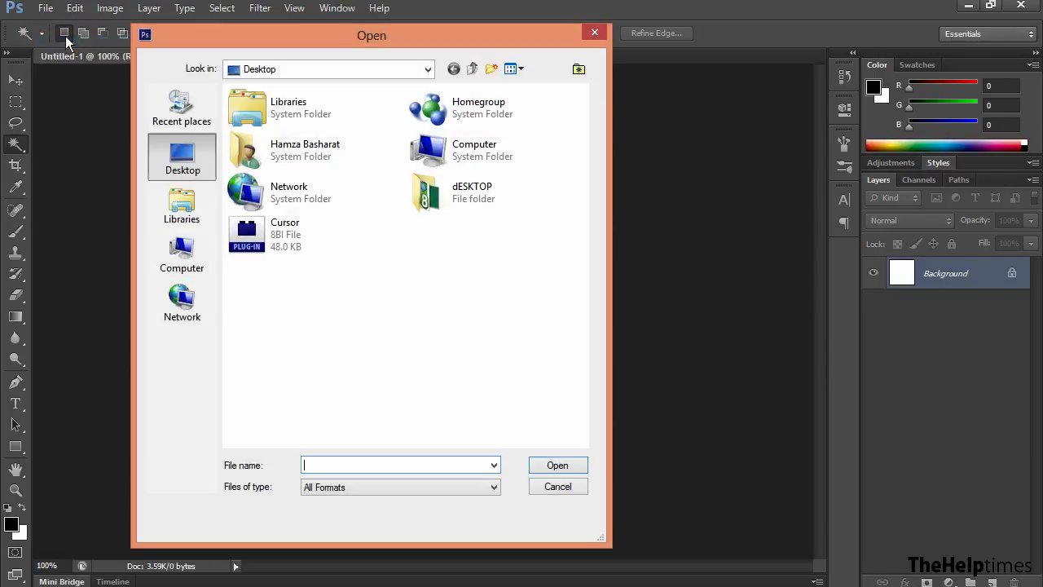
click(195, 202)
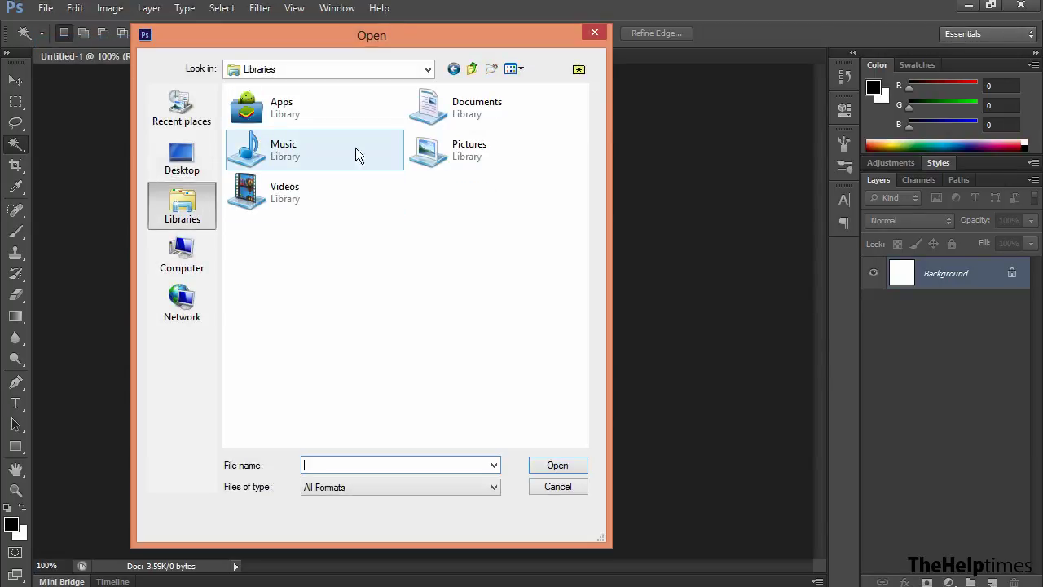
double_click(443, 158)
scroll(572, 168, down, 1)
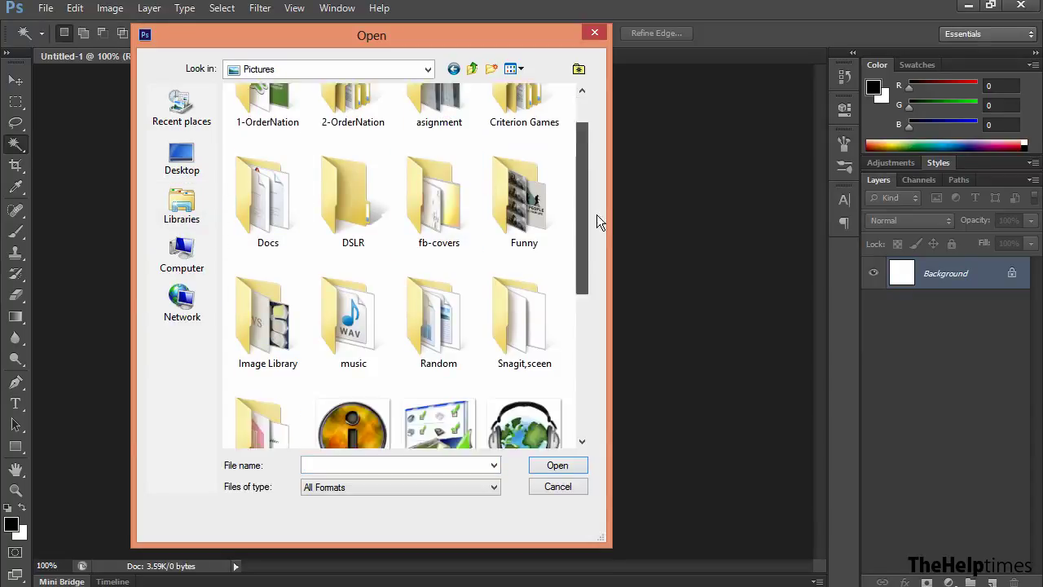
scroll(599, 236, down, 2)
double_click(242, 214)
drag(587, 149, 592, 299)
double_click(396, 280)
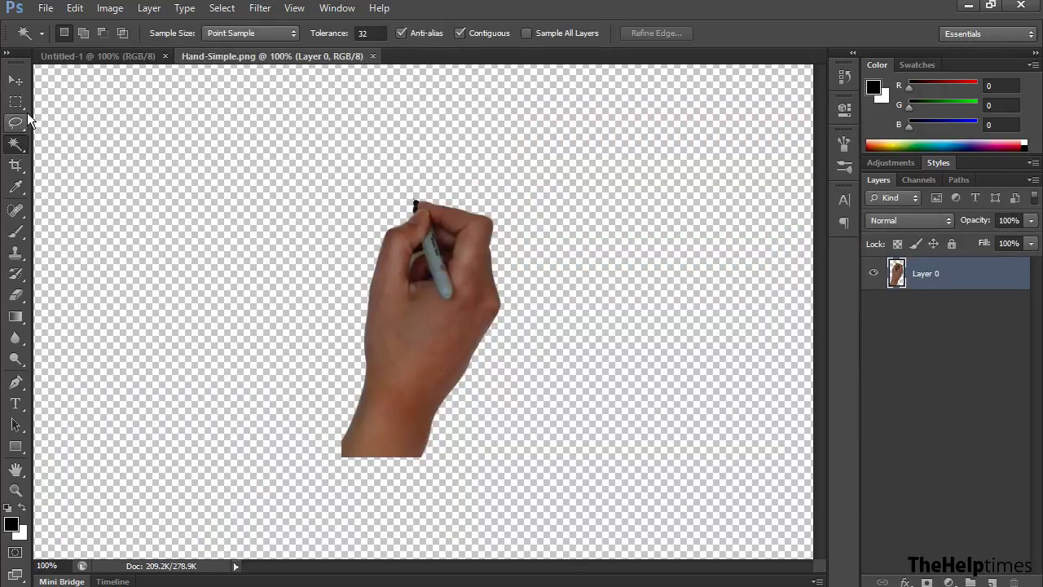
click(15, 80)
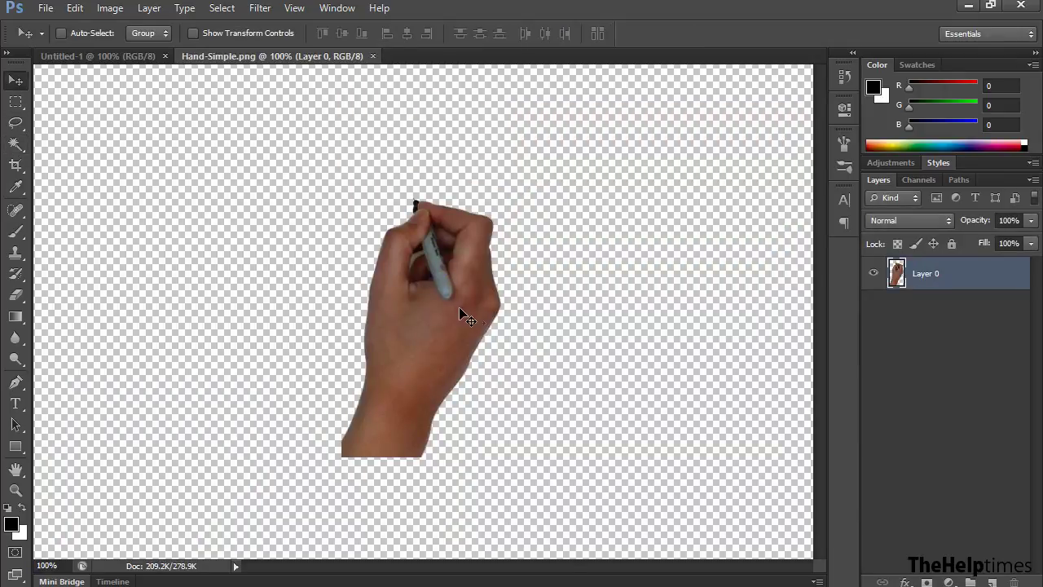
Move the hand image into Untitled-1 as Layer 1 and scale it to about 10%
drag(430, 302, 333, 280)
drag(415, 316, 428, 318)
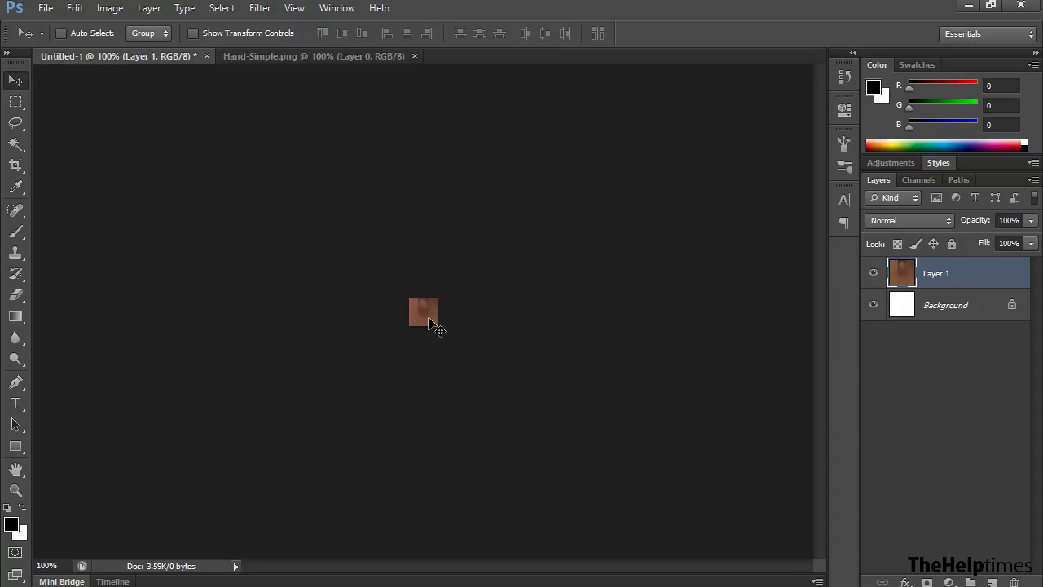
key(ctrl+t)
drag(512, 212, 415, 309)
key(Return)
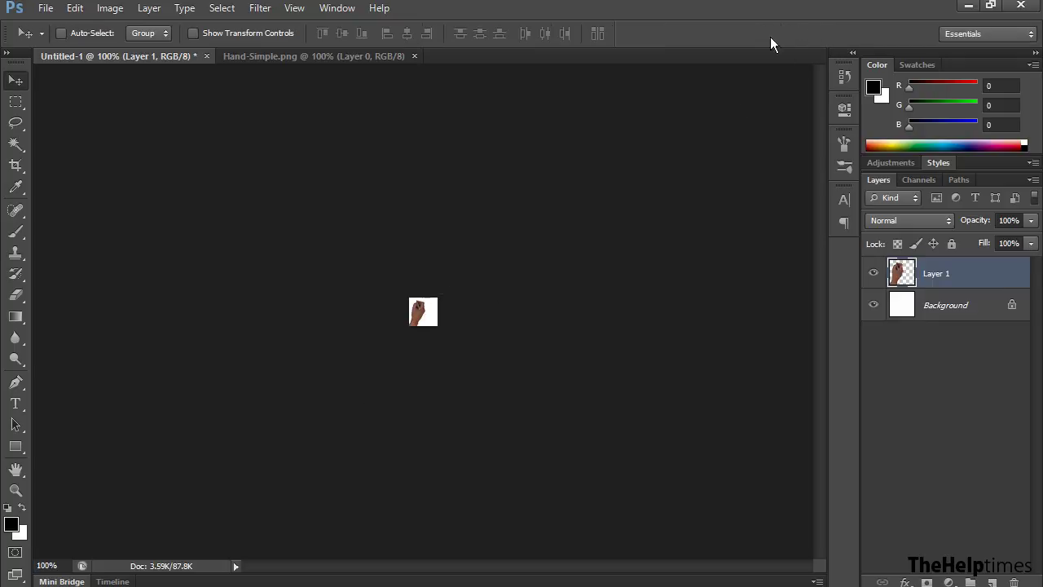
Zoom the canvas to 500% and shift the hand up-right, then nudge it right and down
click(85, 8)
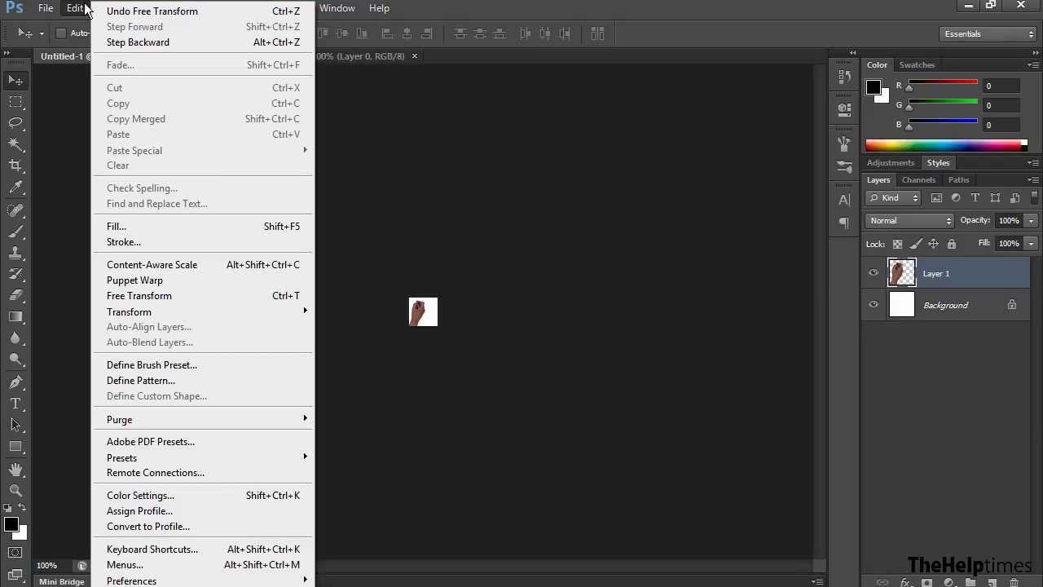
mouse_move(155, 311)
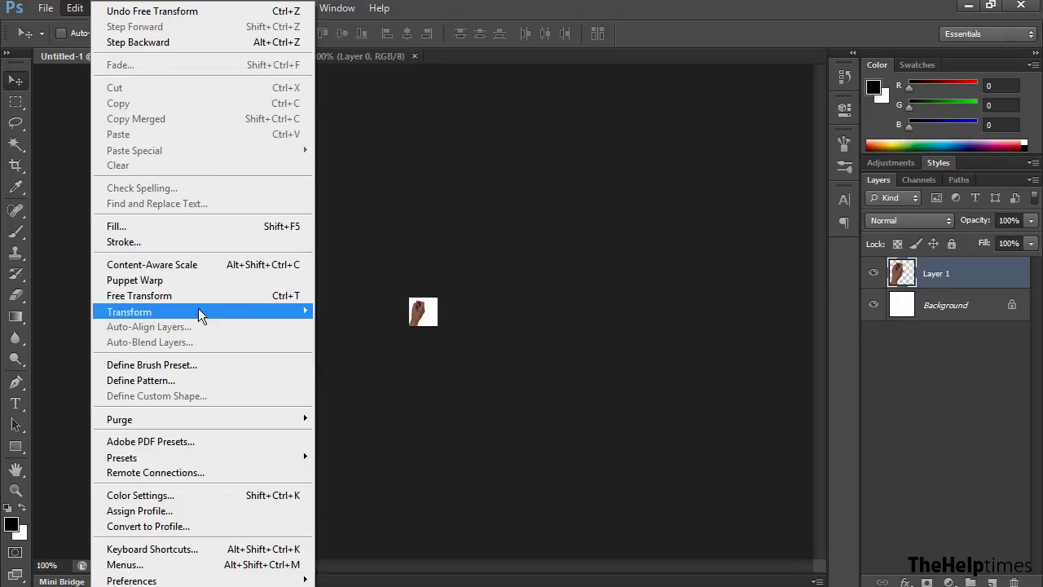
click(457, 281)
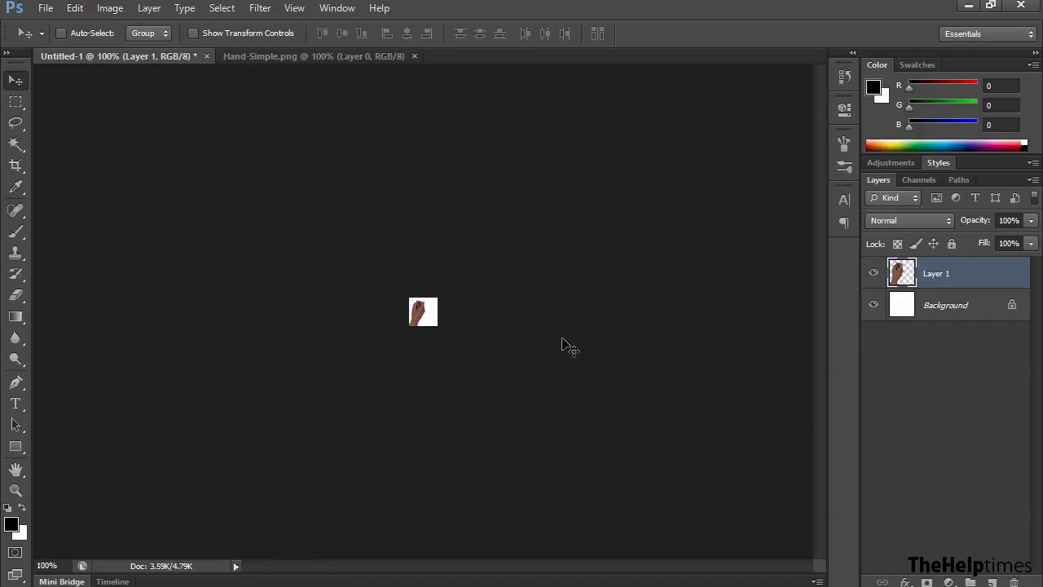
key(ctrl+plus)
key(ctrl+plus)
key(ctrl+plus)
key(ctrl+plus)
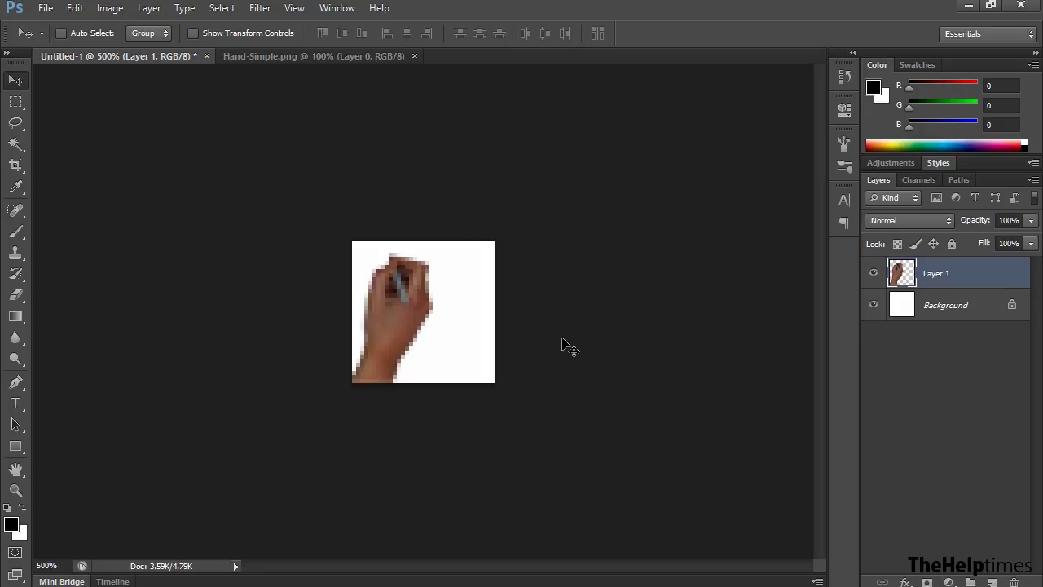
drag(390, 315, 412, 295)
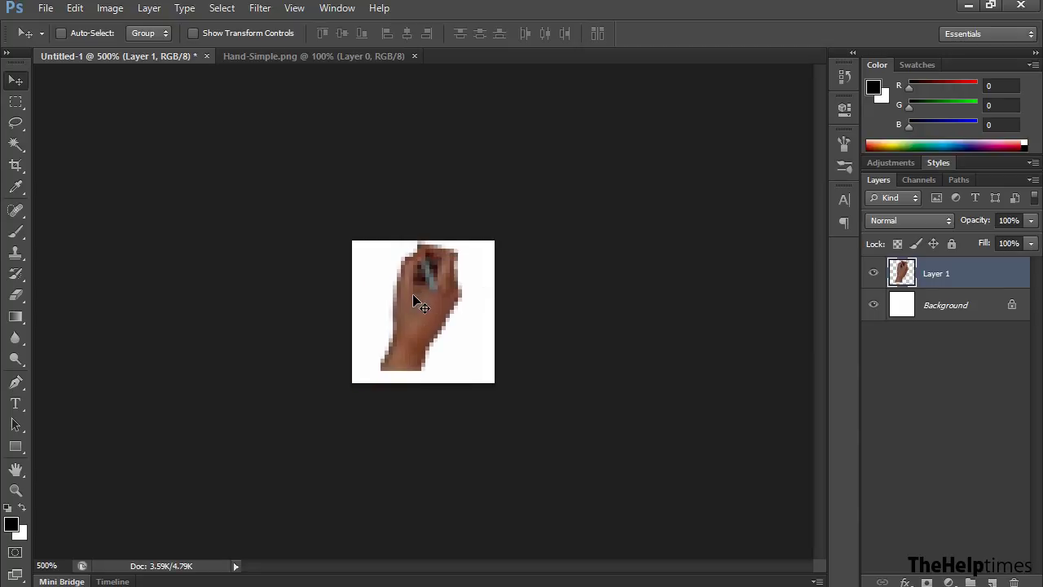
key(Right)
key(Down)
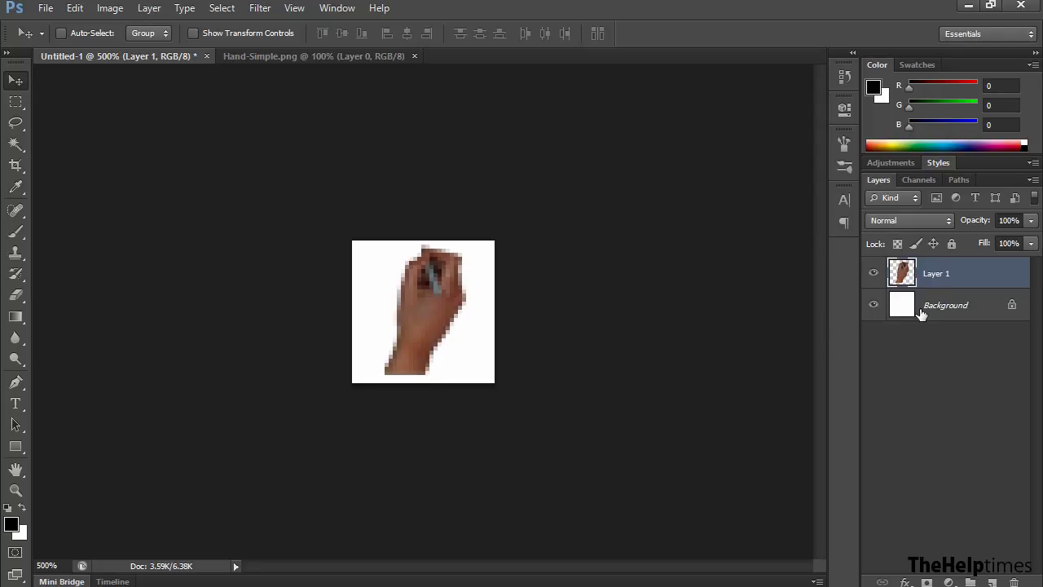
Select the Background layer and bring up the Fill dialog for it
click(921, 315)
click(109, 8)
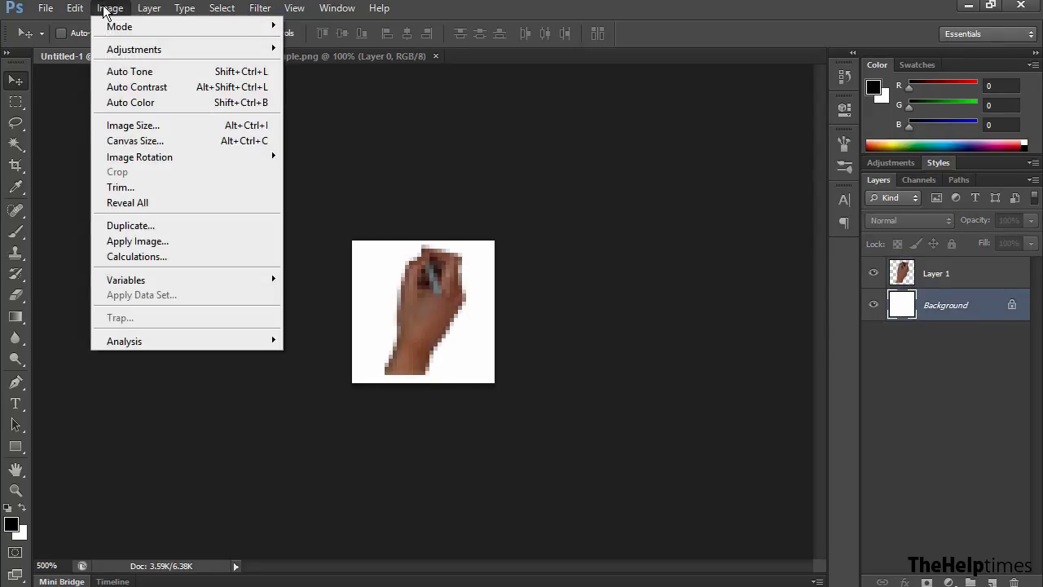
mouse_move(130, 11)
mouse_move(74, 9)
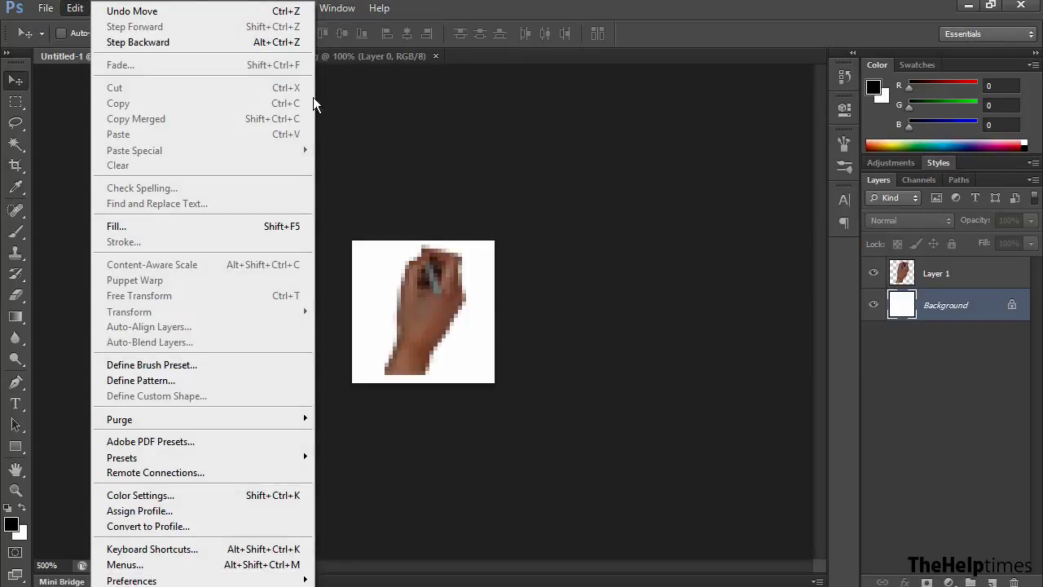
click(170, 229)
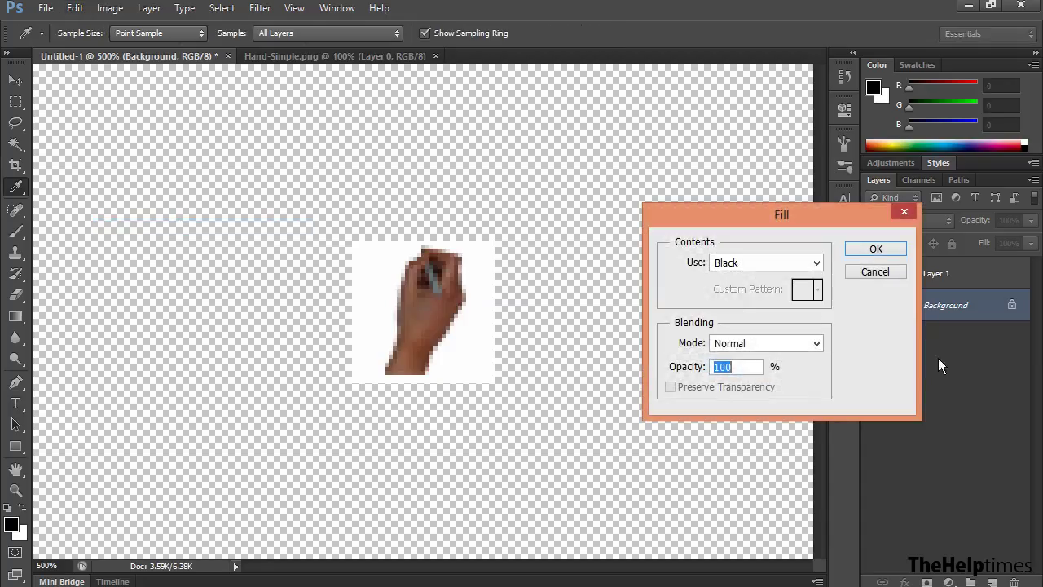
Fill the Background with Black at 100% opacity, then make Layer 1 active
click(773, 260)
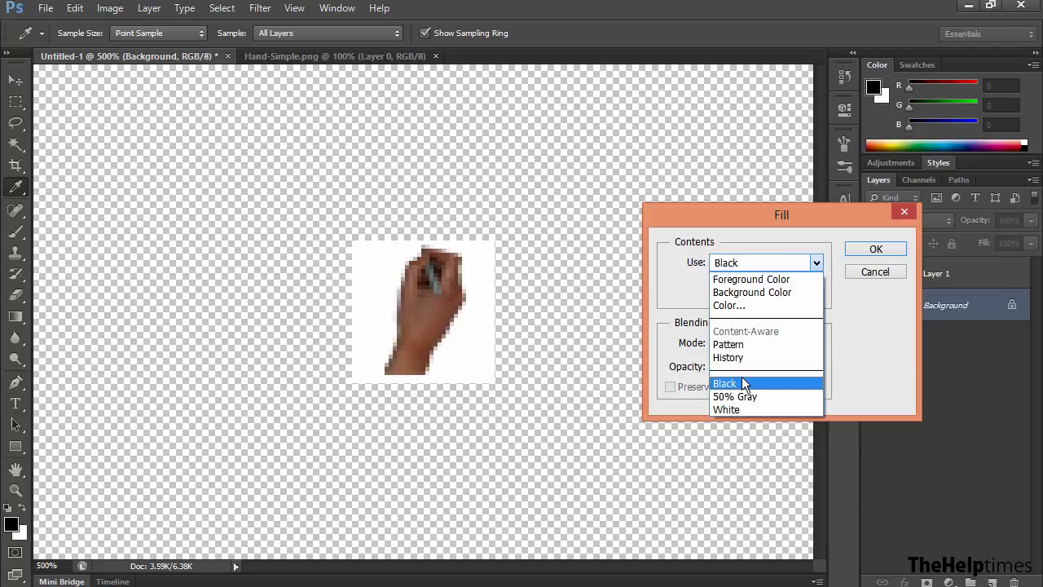
click(742, 376)
click(905, 244)
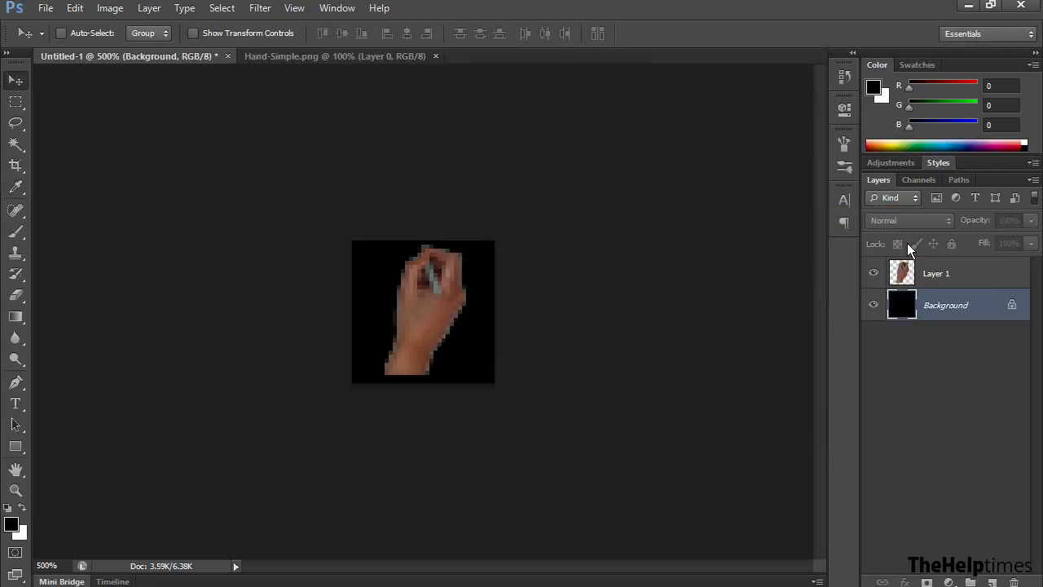
click(966, 274)
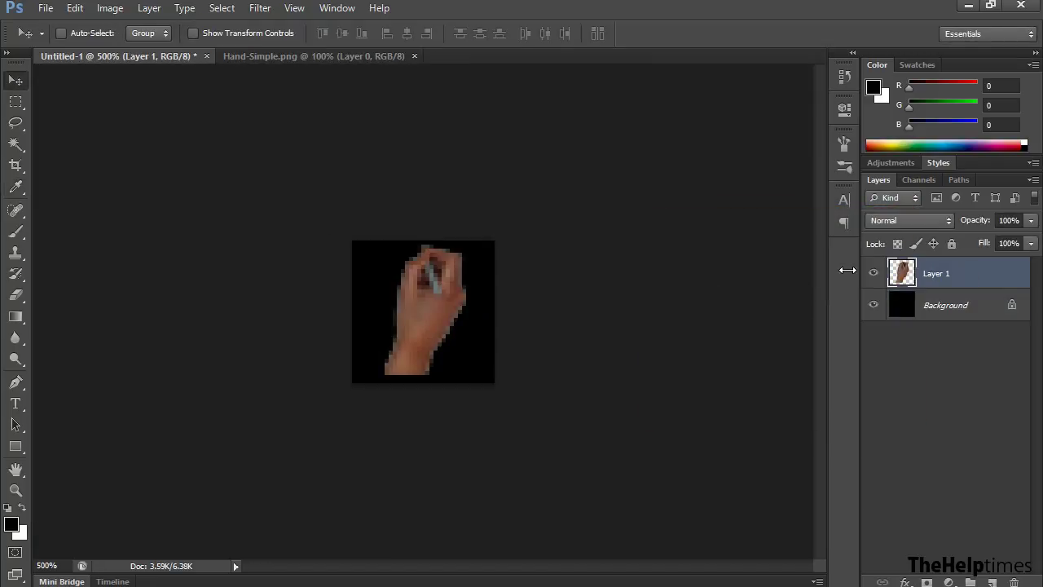
Select the empty area around the hand with the Magic Wand
click(15, 147)
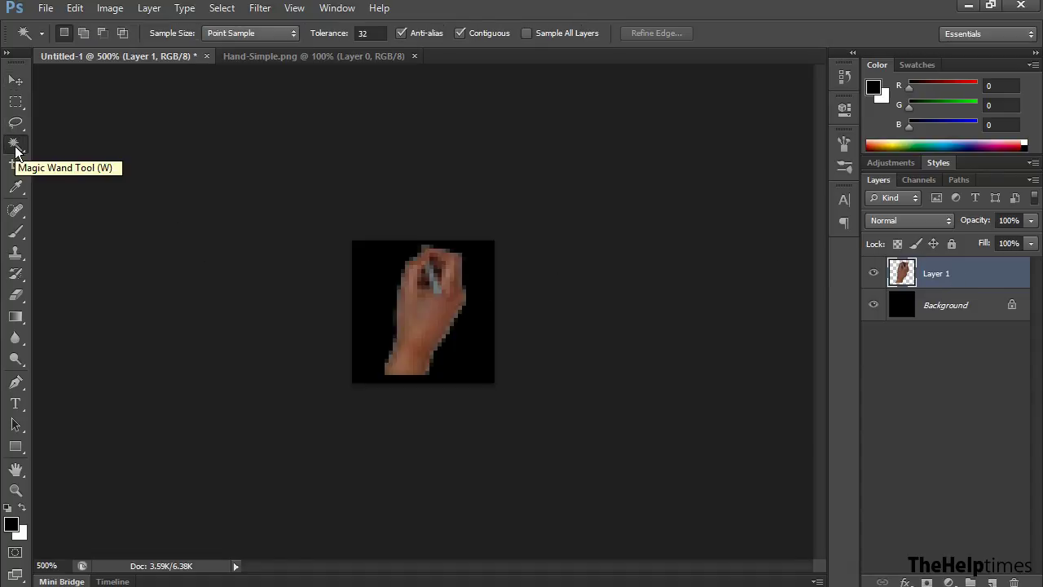
click(484, 281)
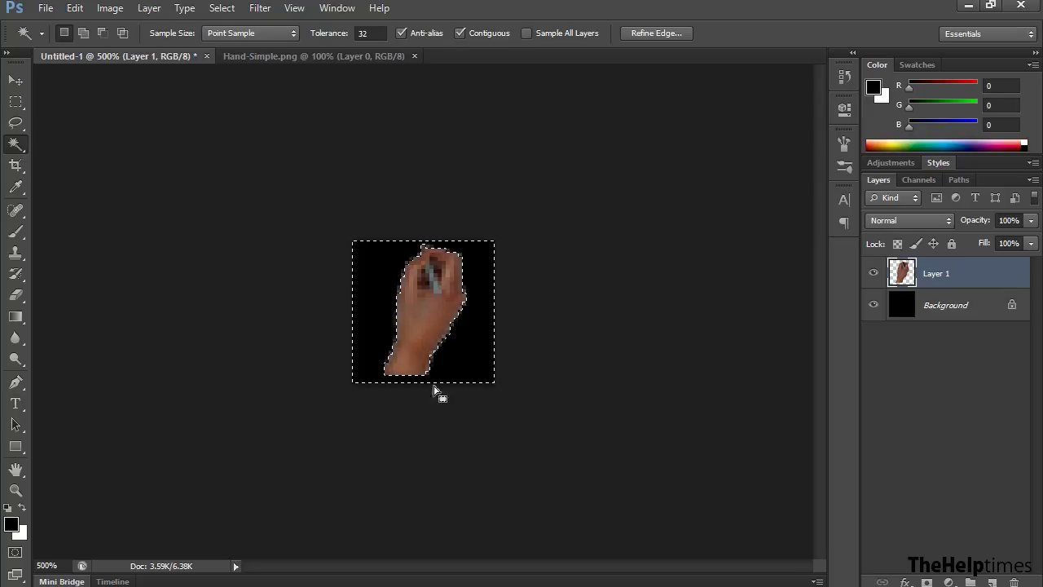
right_click(374, 290)
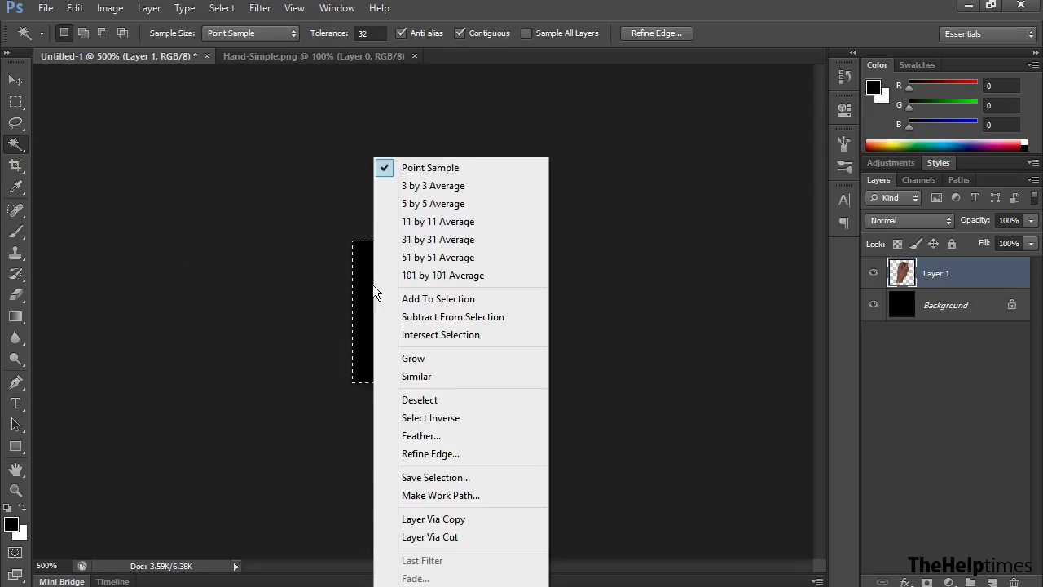
click(473, 474)
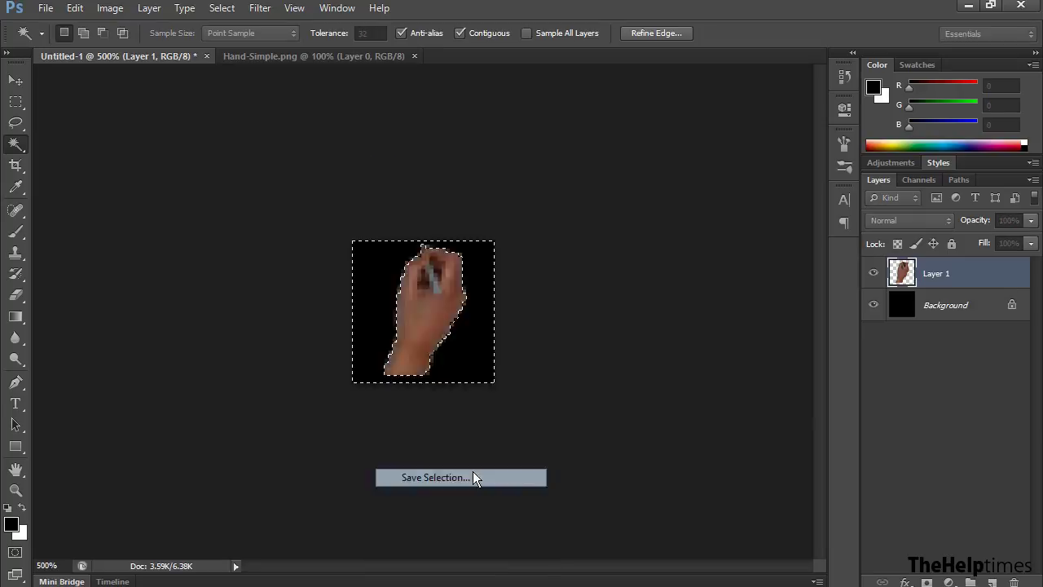
drag(508, 120, 675, 117)
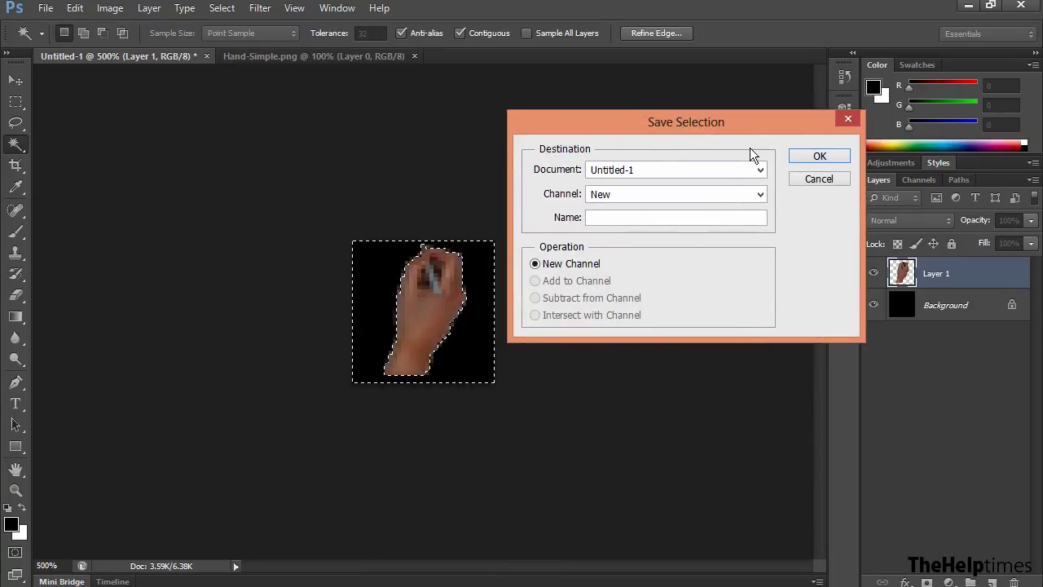
click(818, 179)
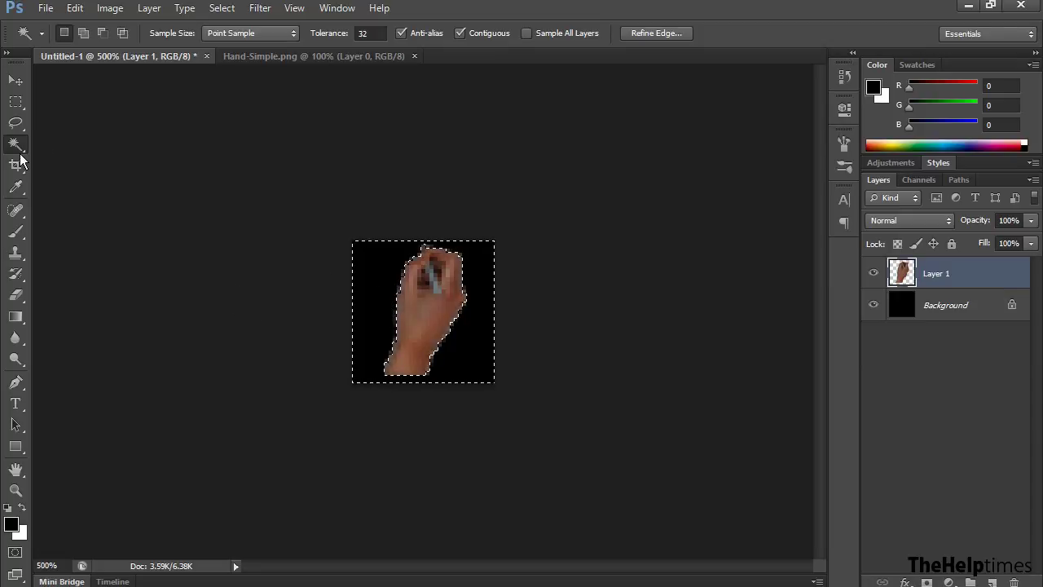
Save the selection as a new channel named 'bg', then deselect
right_click(367, 298)
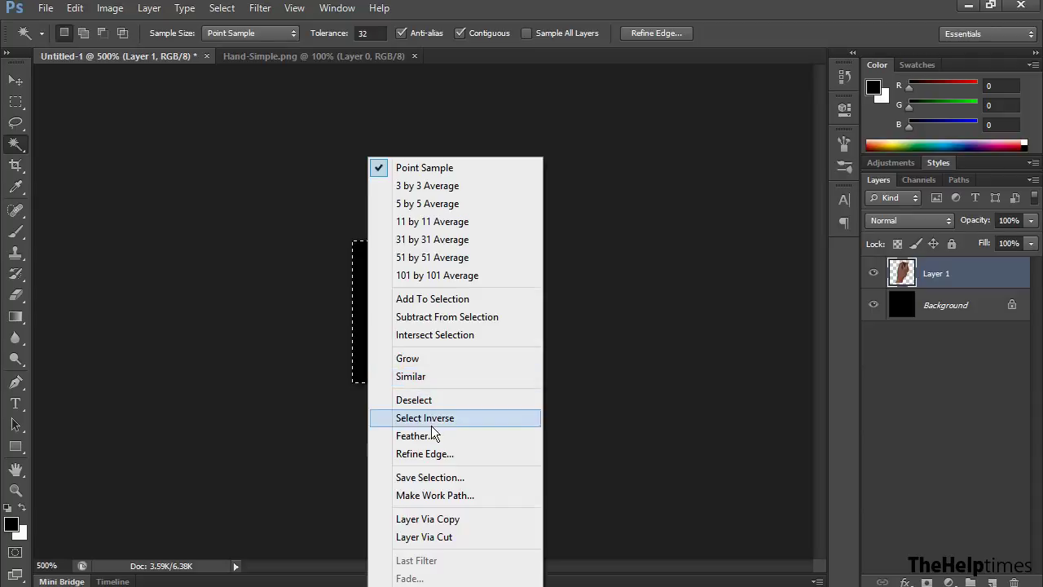
click(444, 479)
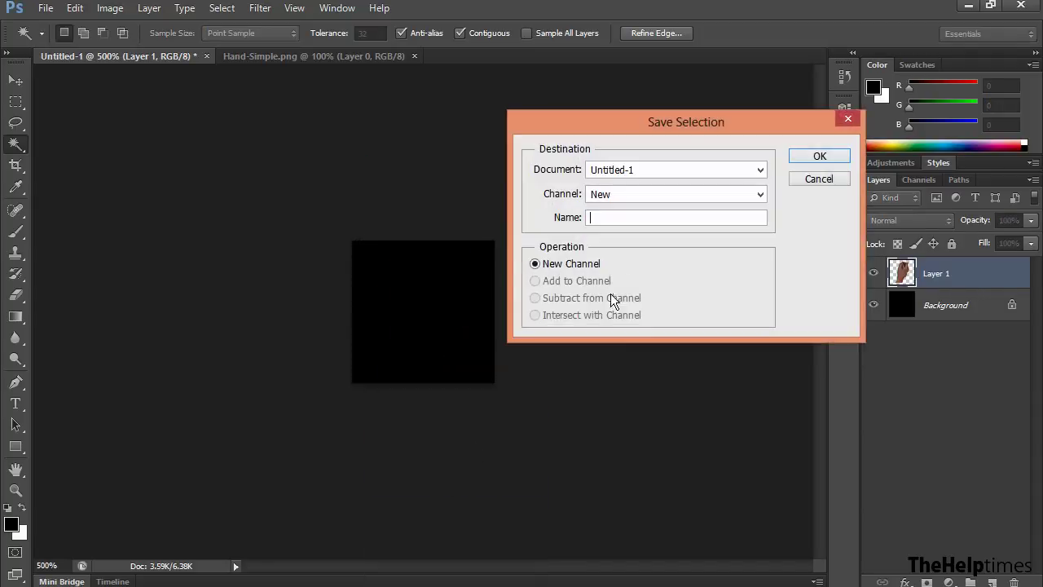
text(bg)
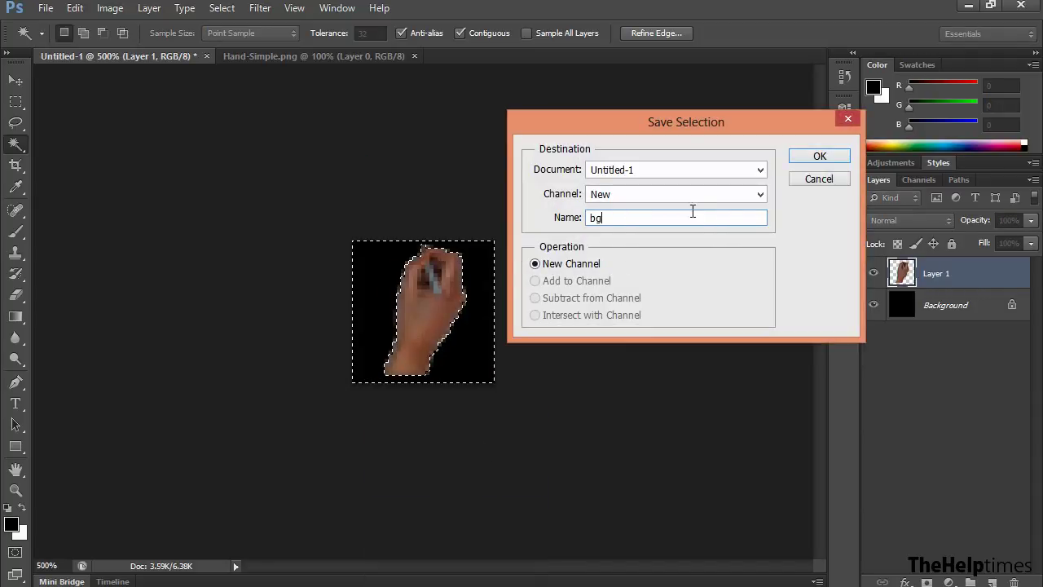
click(807, 156)
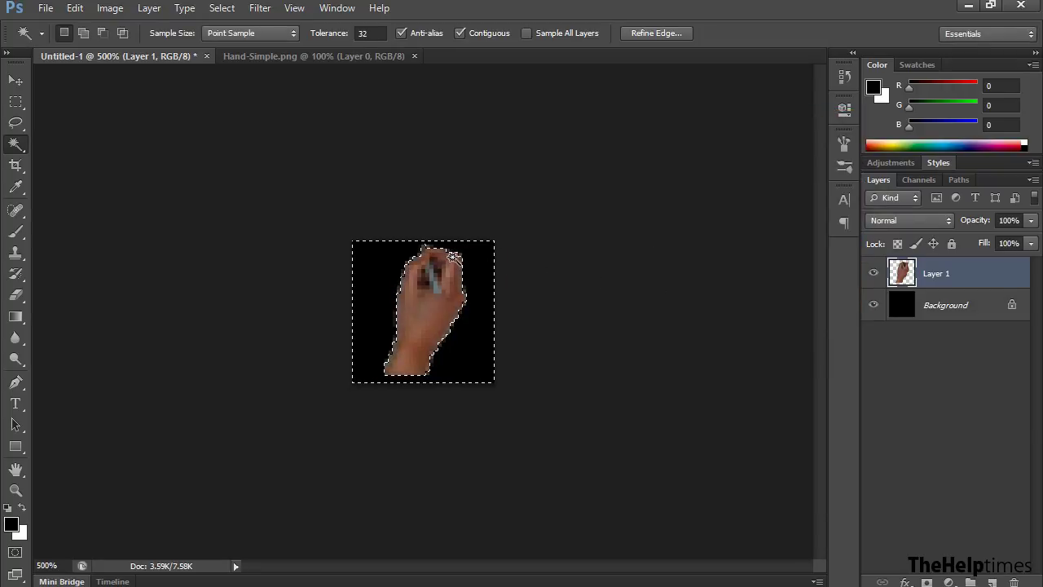
key(ctrl+d)
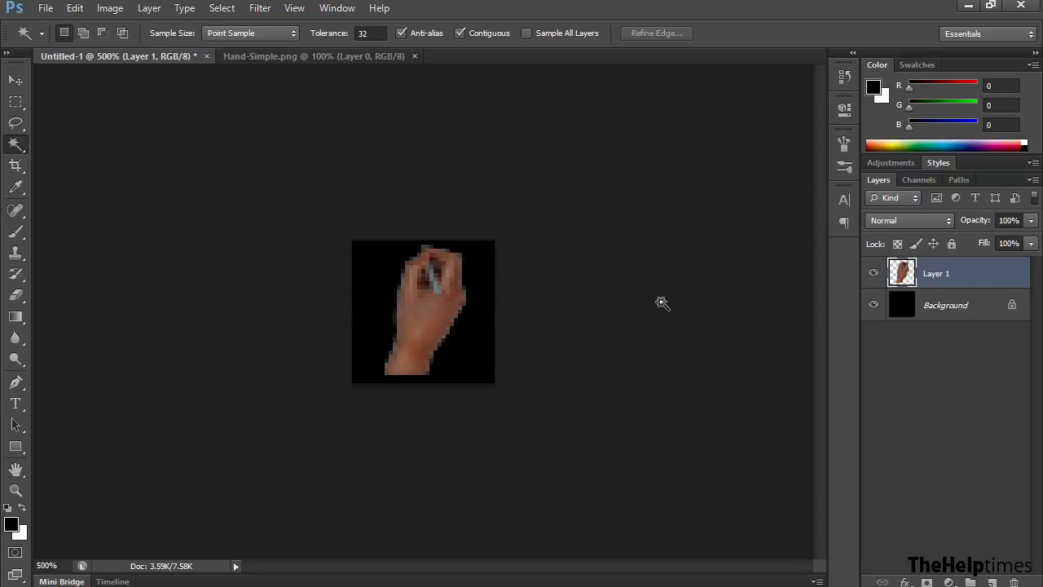
click(46, 11)
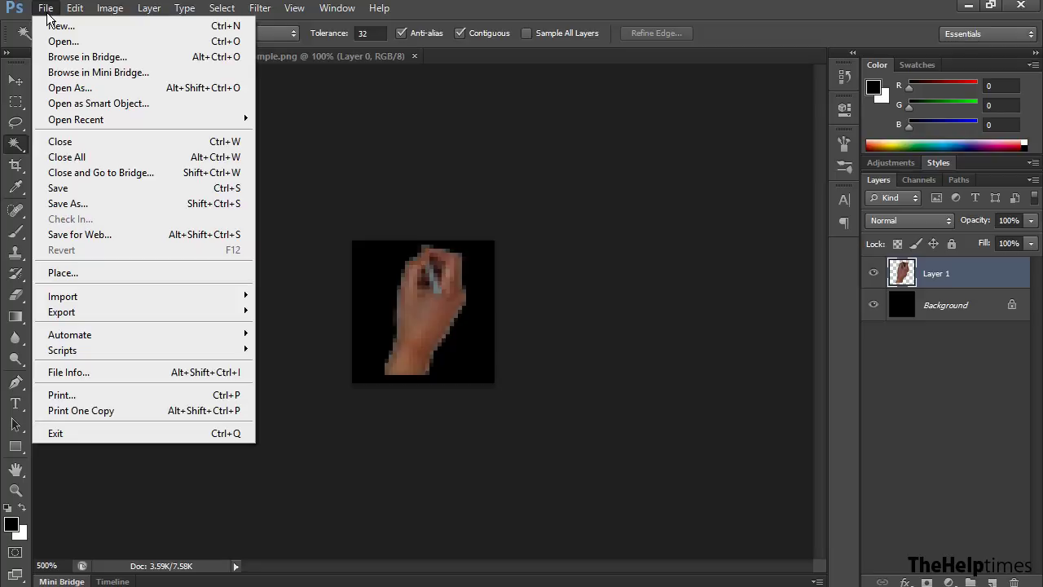
Save a copy to the Desktop as Untitled-1.cur in CursorFormat (*.CUR)
click(110, 202)
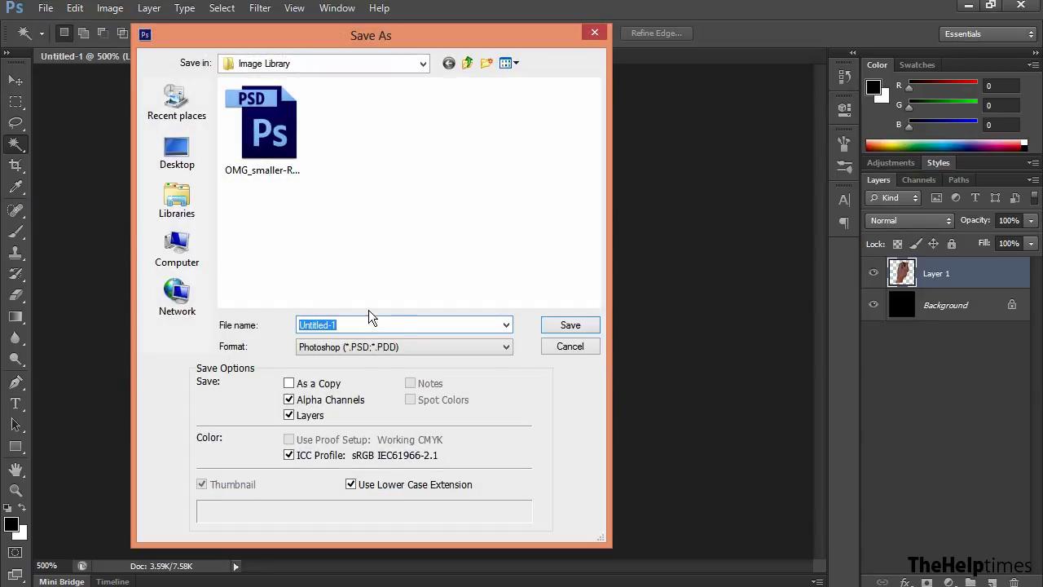
click(412, 346)
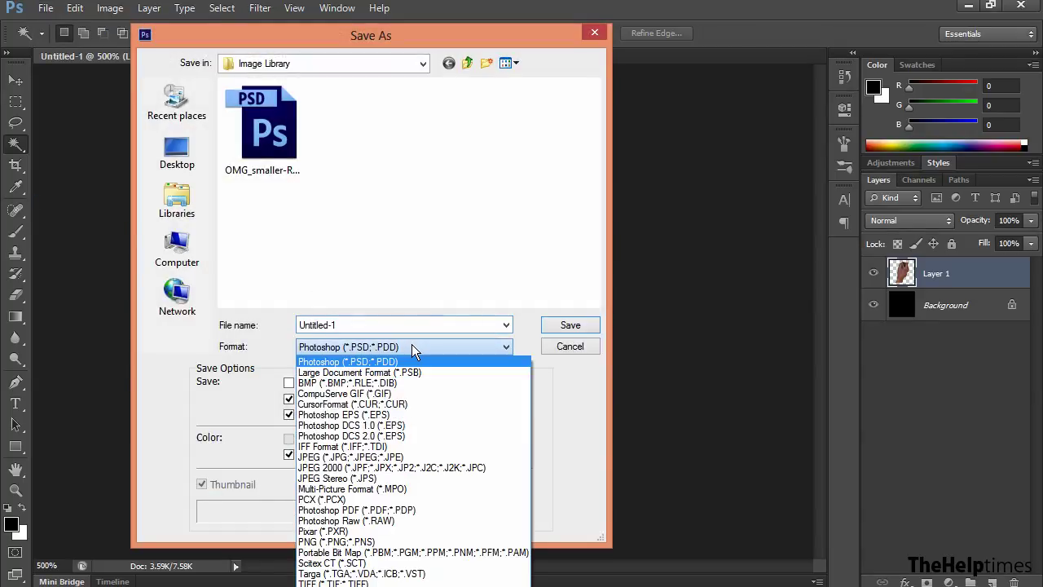
click(383, 405)
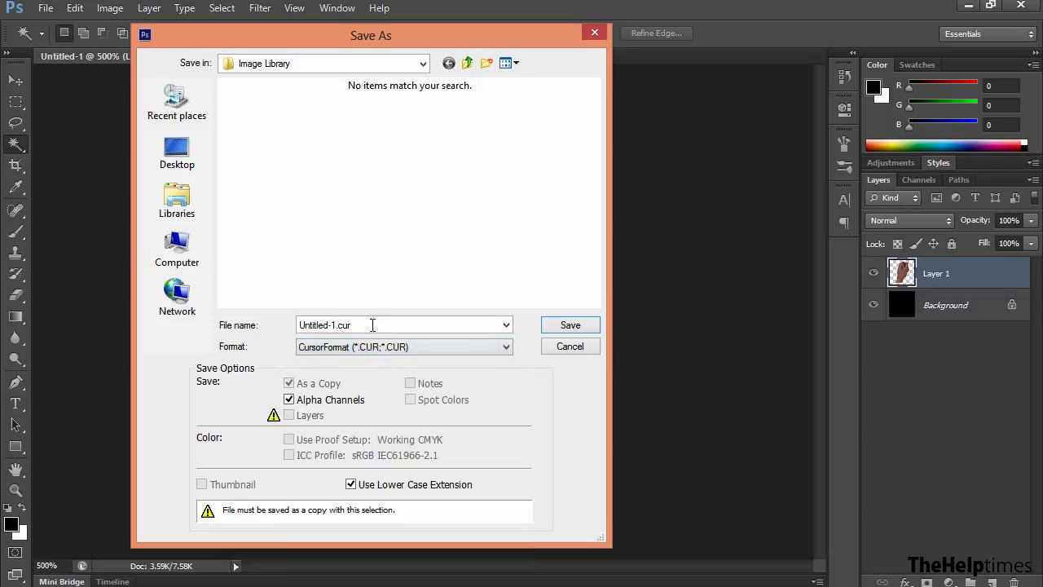
click(161, 145)
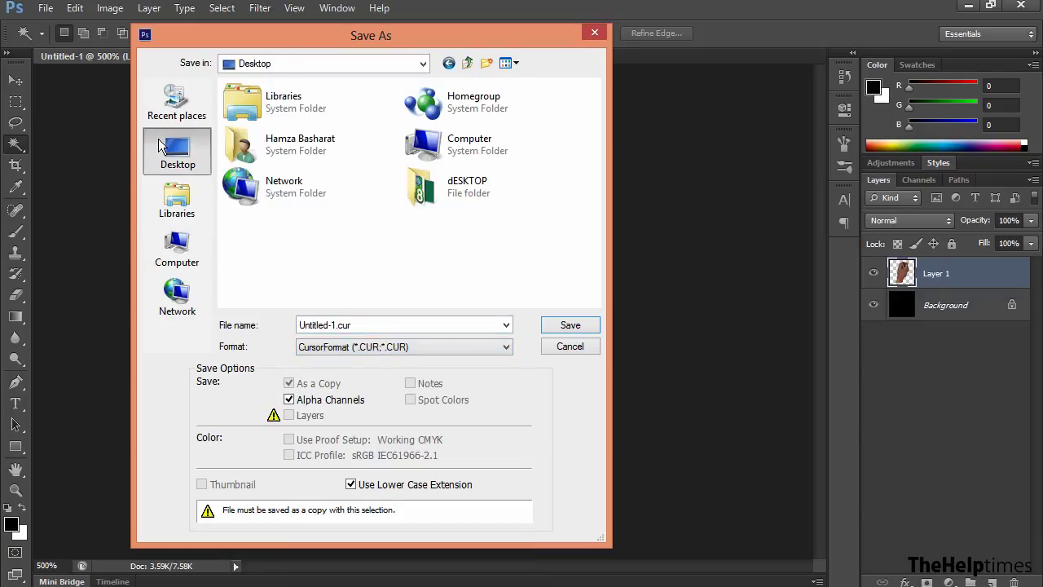
click(564, 323)
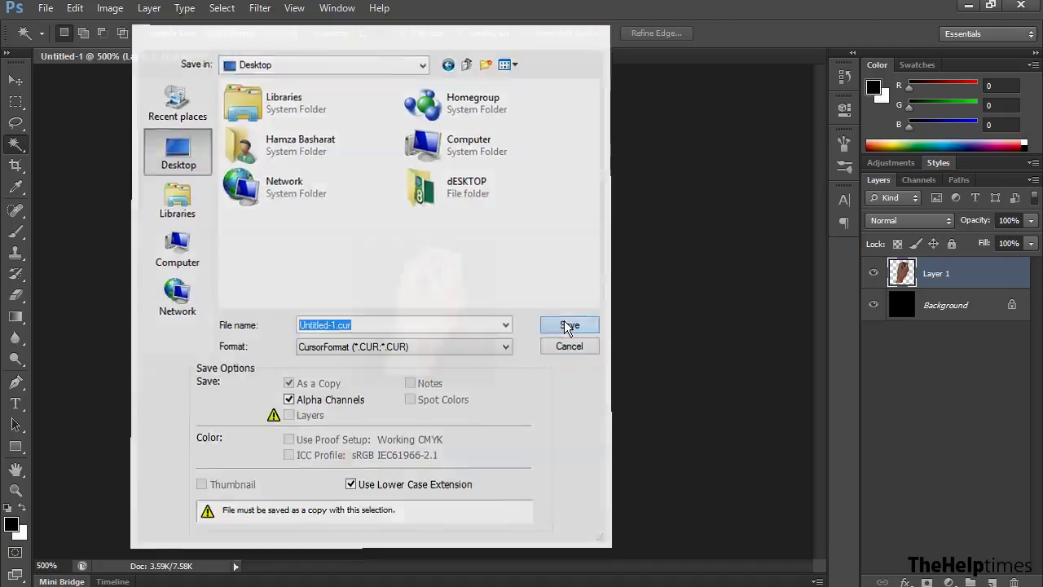
Minimize Photoshop and open the Mouse settings from the Windows Control Panel
click(966, 6)
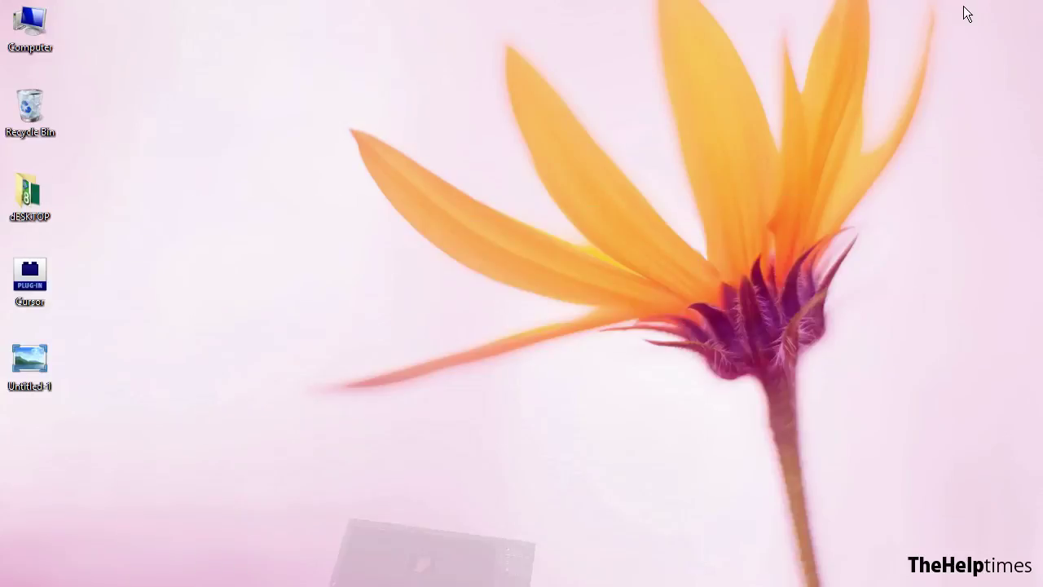
mouse_move(42, 370)
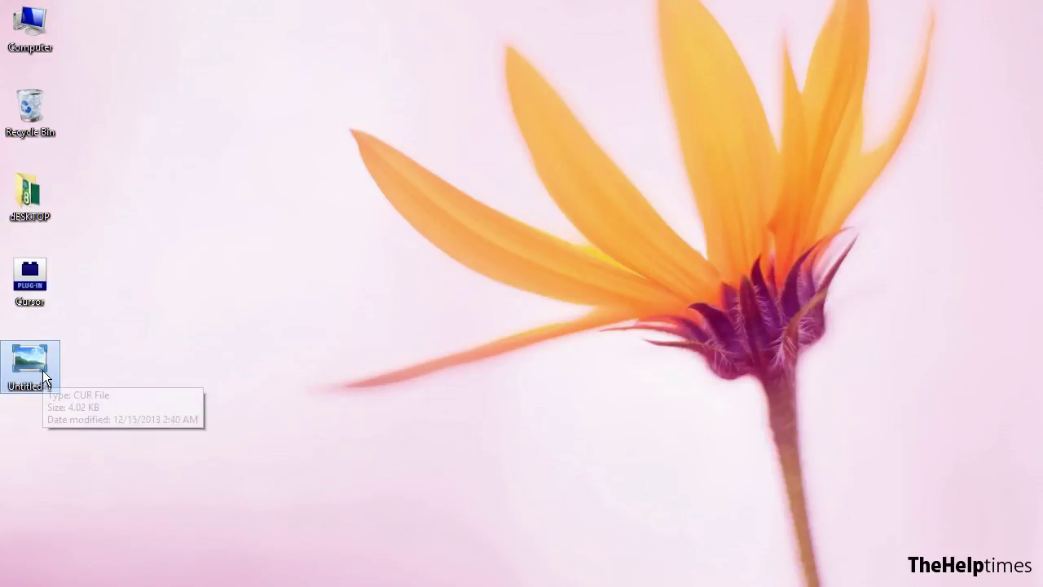
mouse_move(1018, 513)
click(1006, 465)
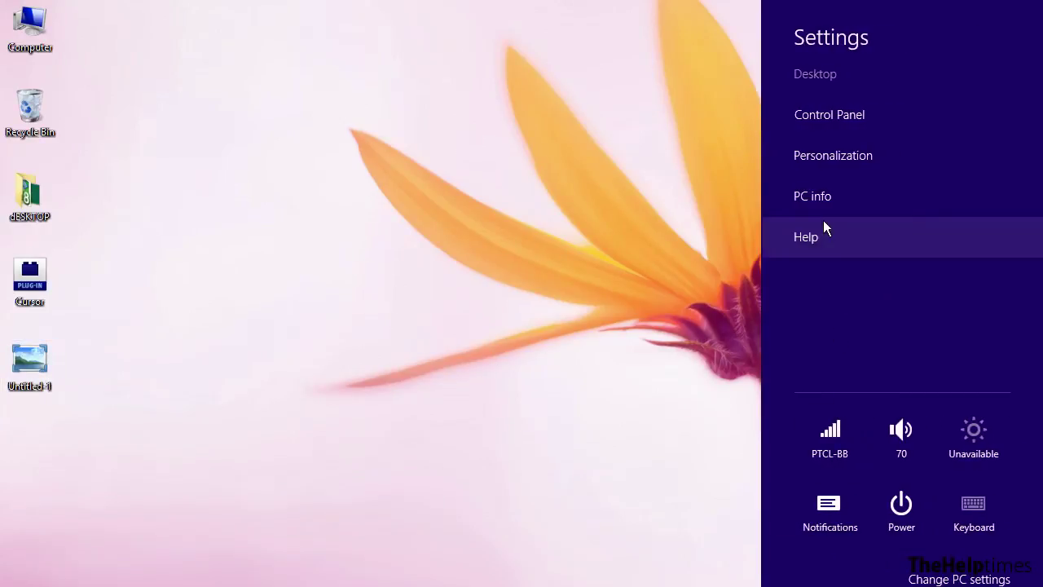
click(854, 111)
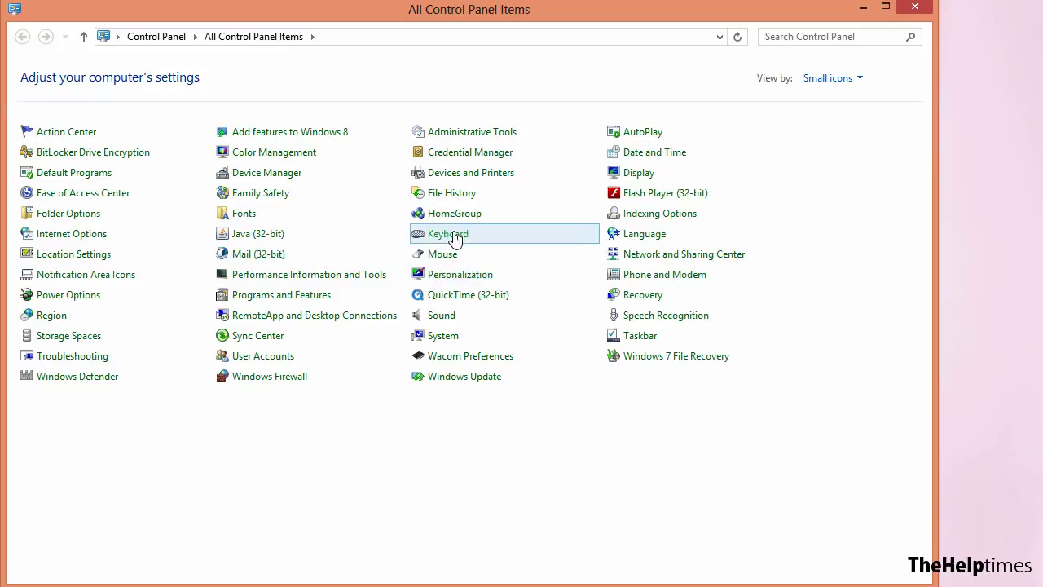
click(444, 256)
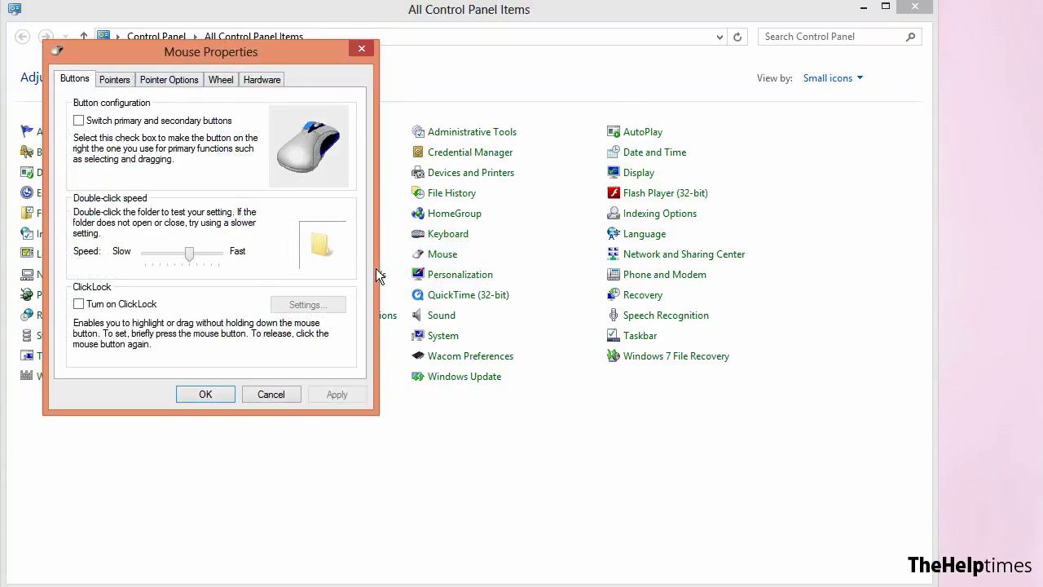
Set the Normal Select pointer to Desktop\Untitled-1.cur and apply it
click(114, 80)
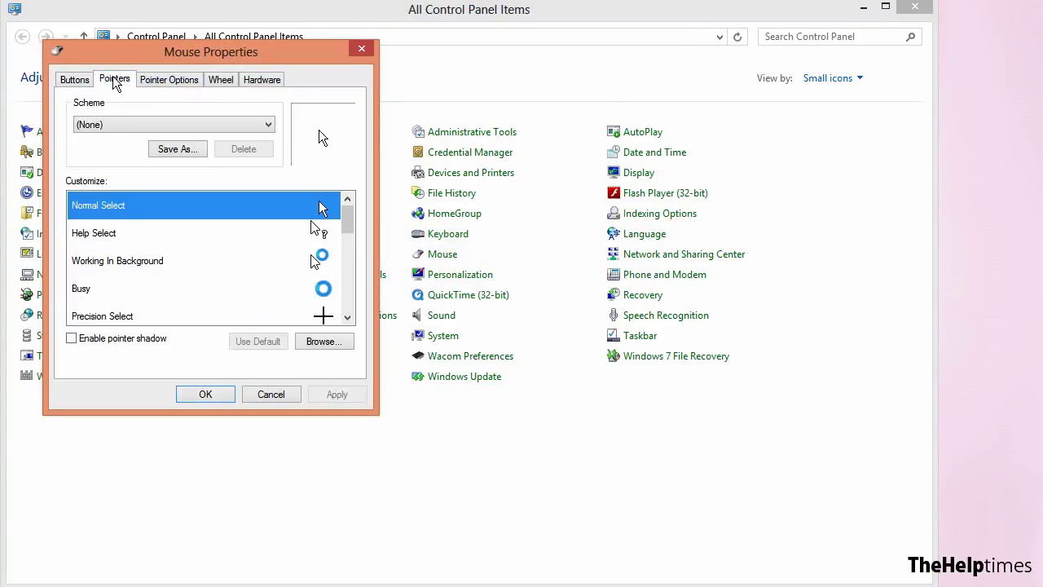
click(106, 81)
click(315, 341)
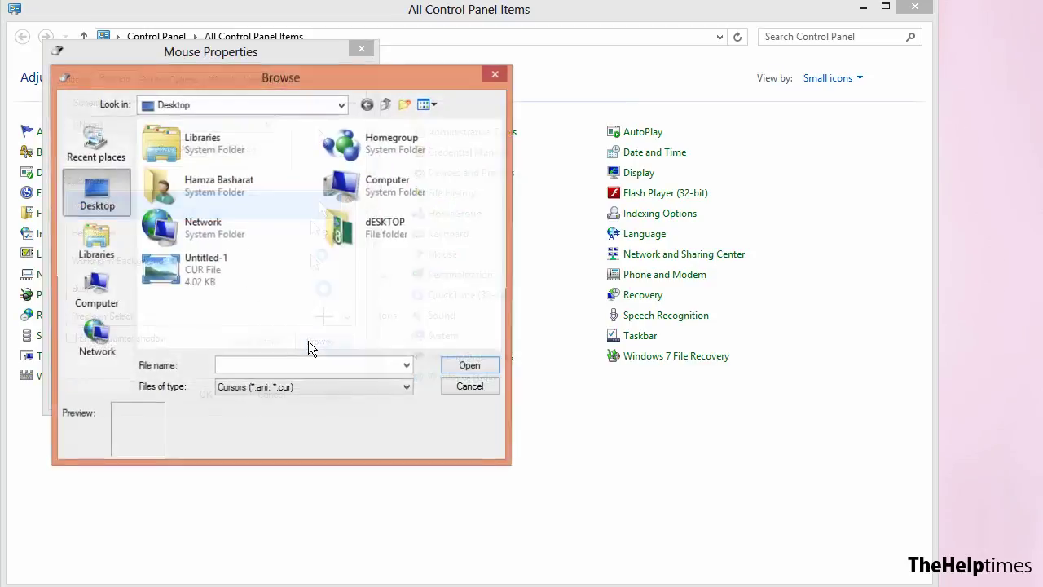
click(190, 278)
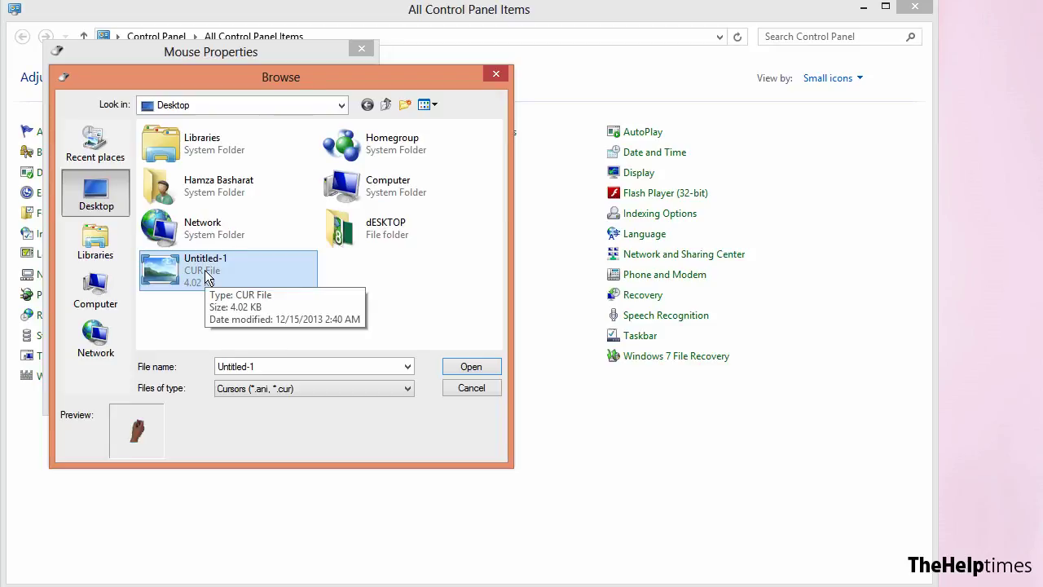
click(473, 366)
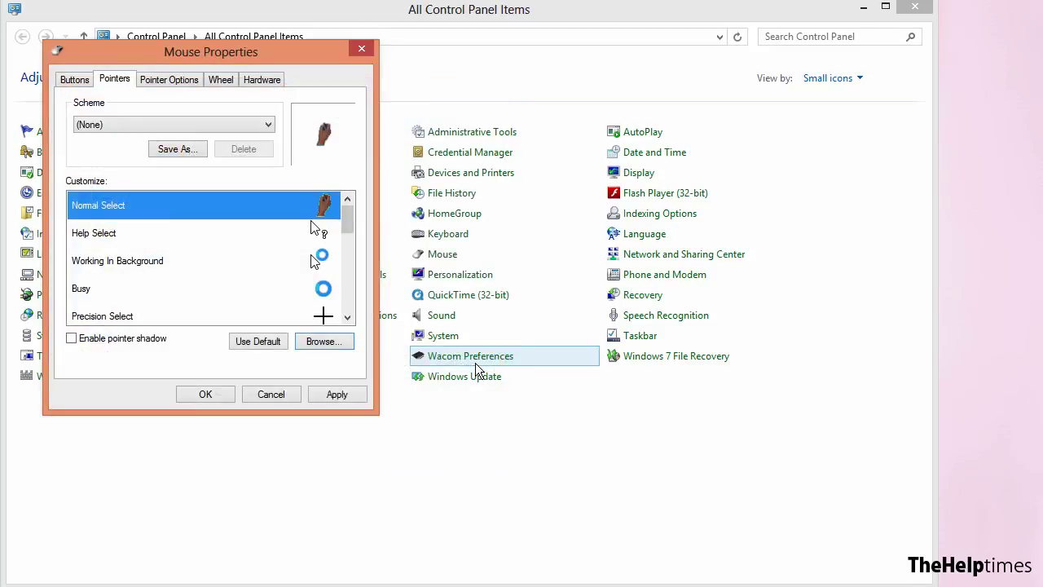
click(336, 394)
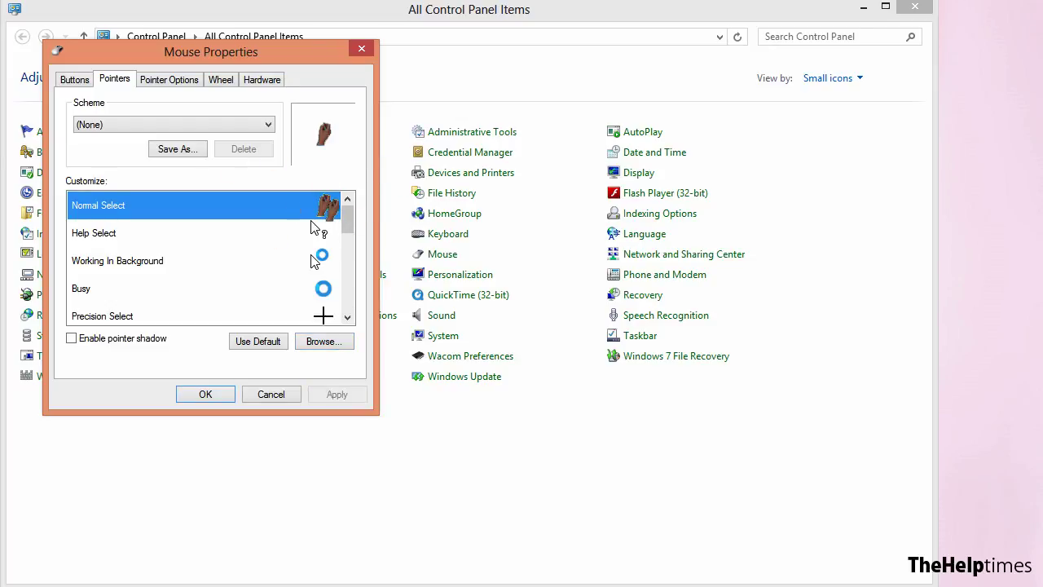